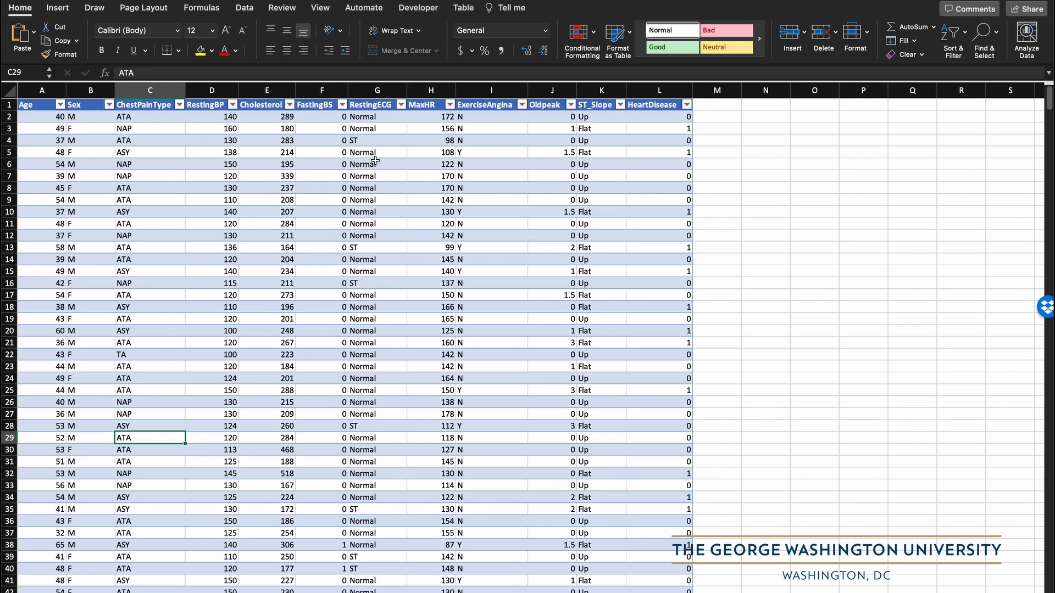
Filter the RestingECG column to show only the LVH rows
click(373, 105)
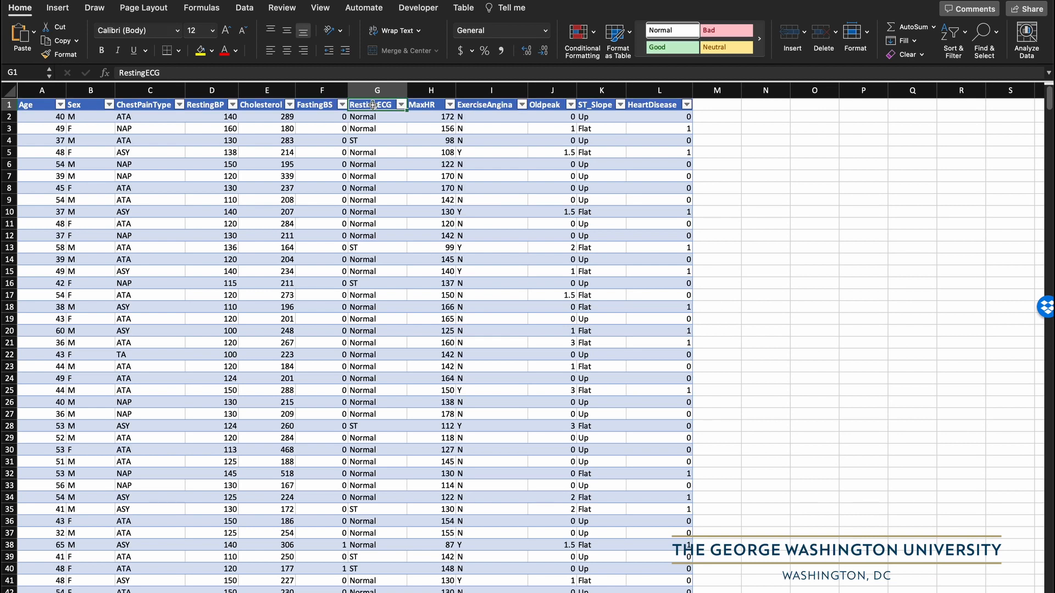
click(384, 204)
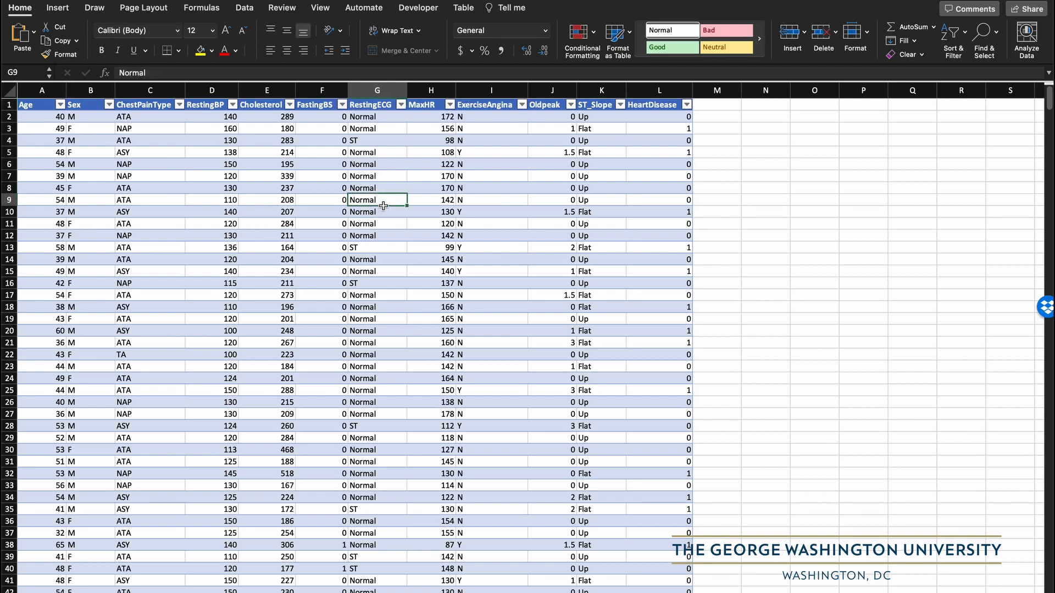
click(400, 105)
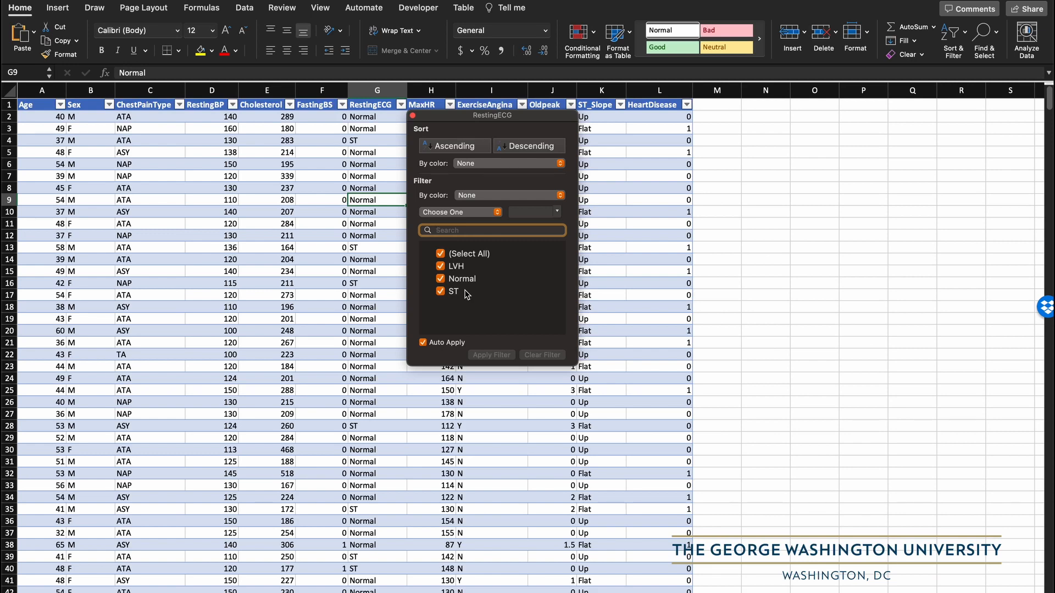
click(441, 279)
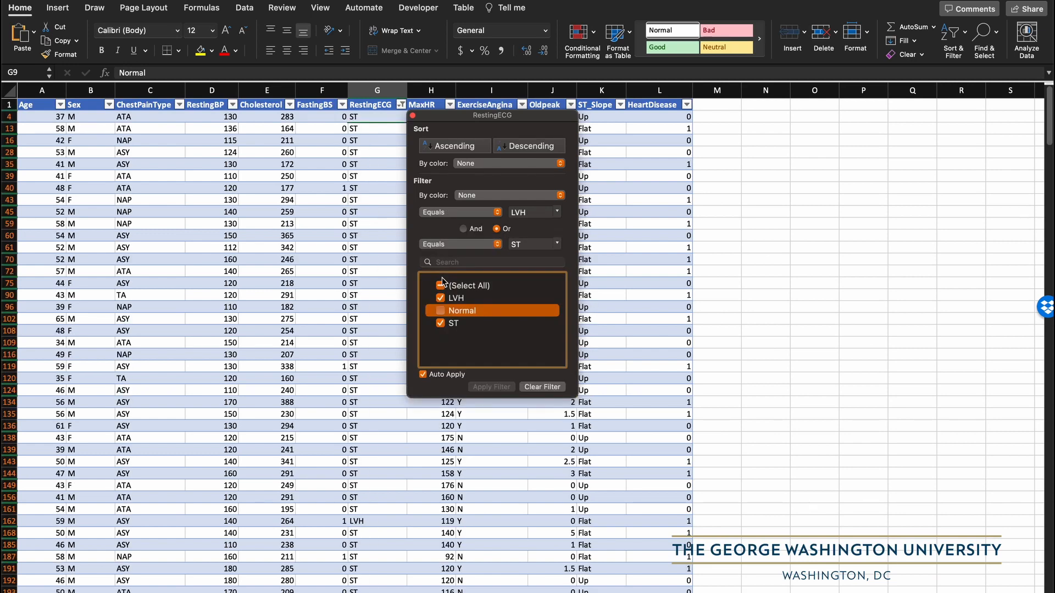
click(441, 325)
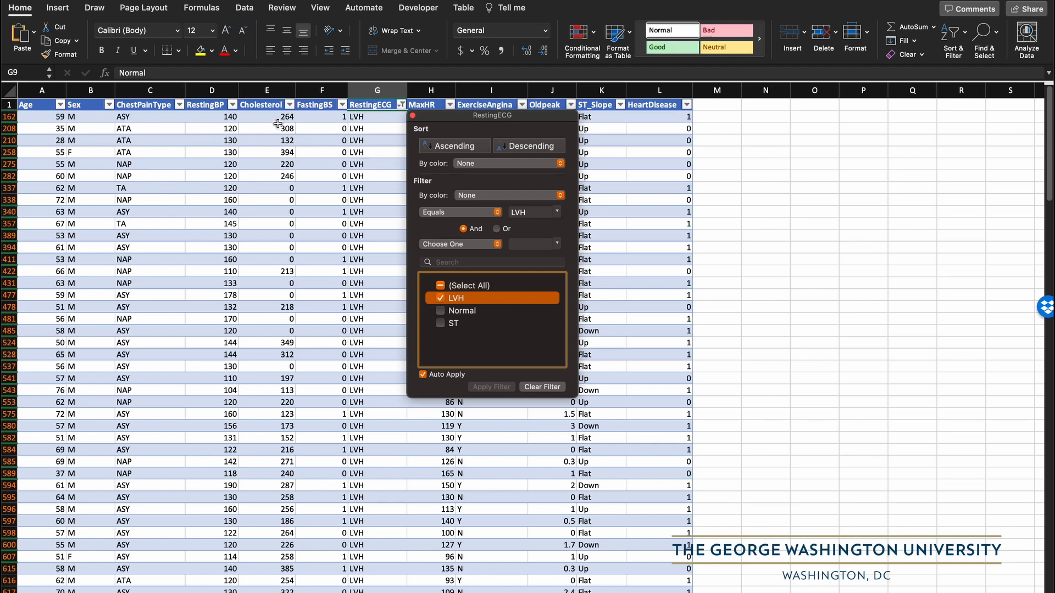
click(44, 119)
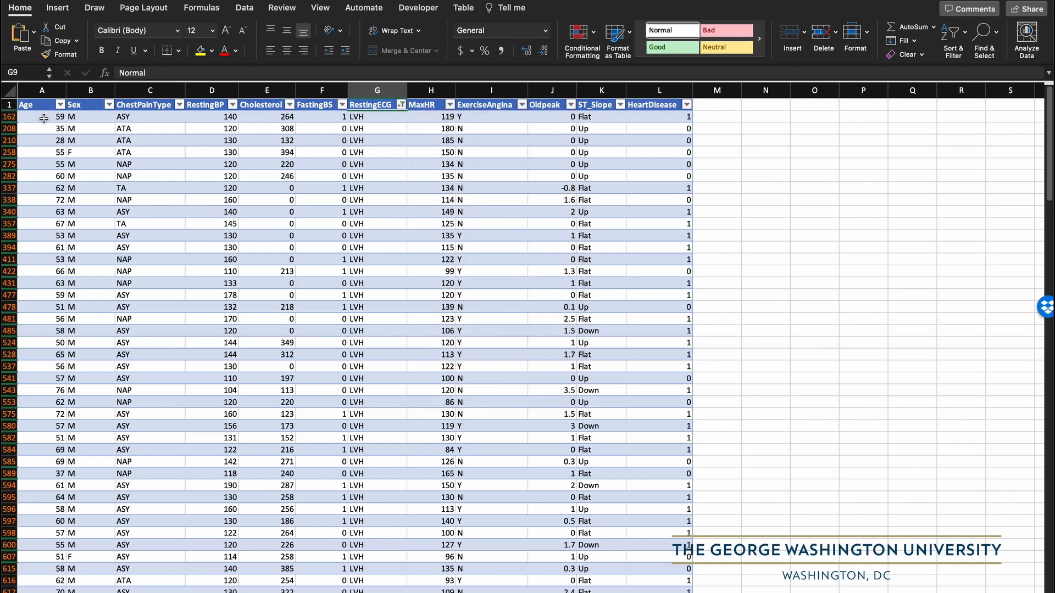
Copy all the Age values of the filtered LVH rows, without the header
scroll(43, 119, right, 1)
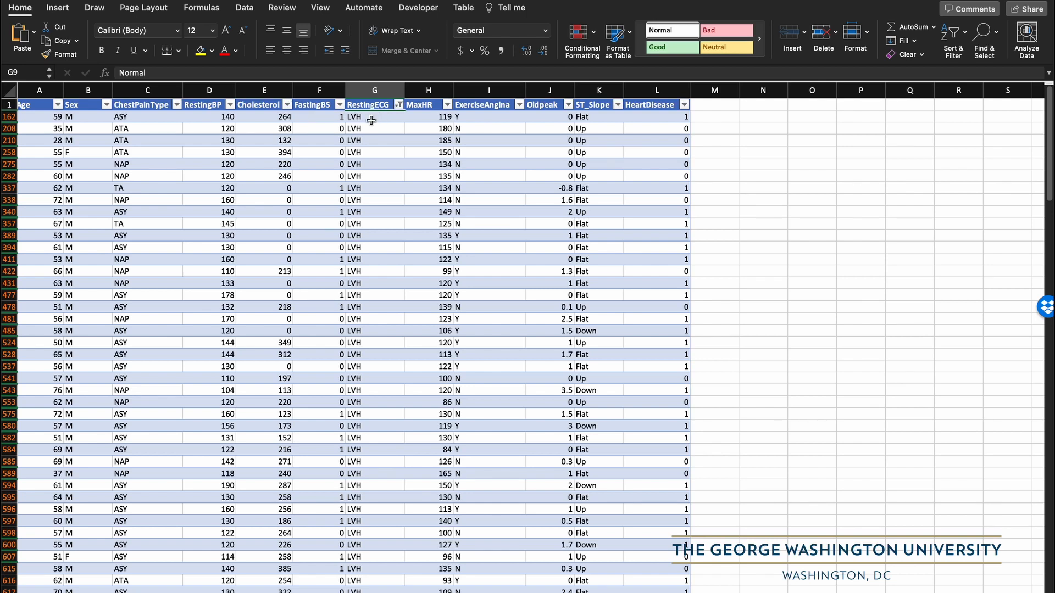
click(49, 115)
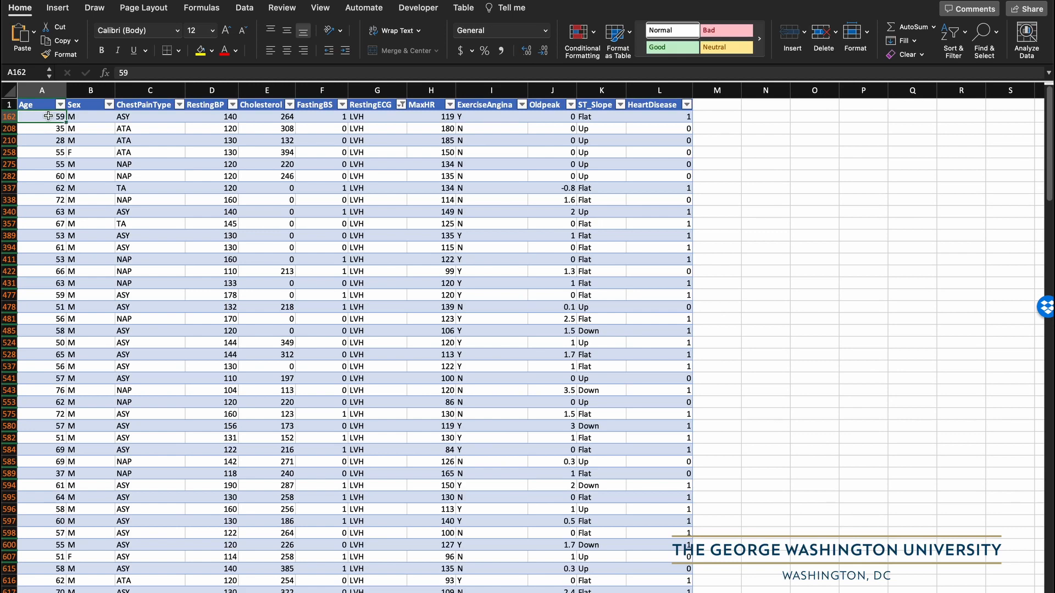
key(ctrl+shift+Down)
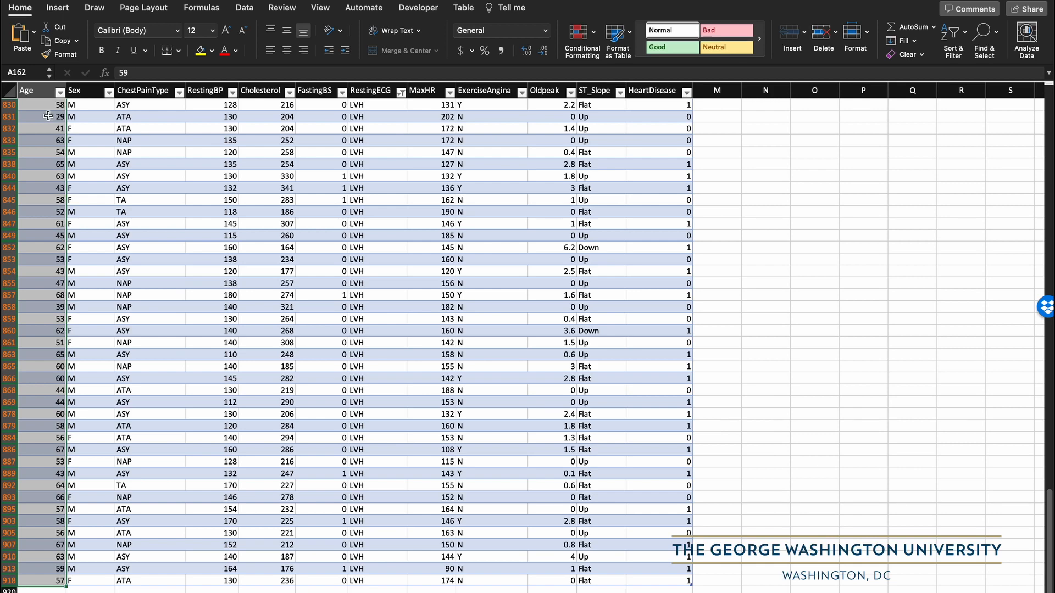
scroll(186, 229, up, 15)
key(super+c)
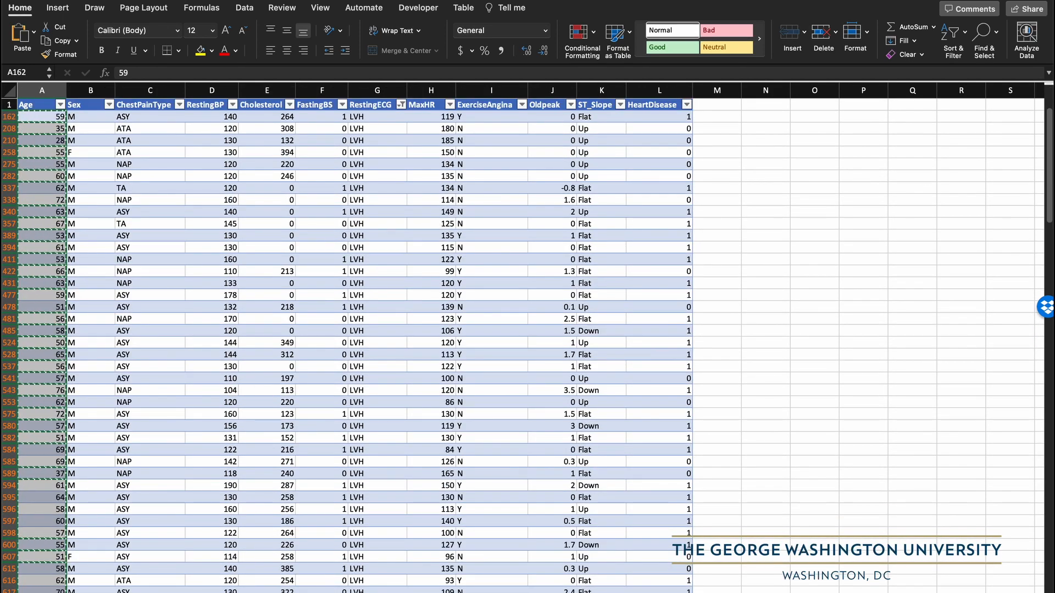
Create a new blank workbook and enter the header LVH in cell A1
key(super+n)
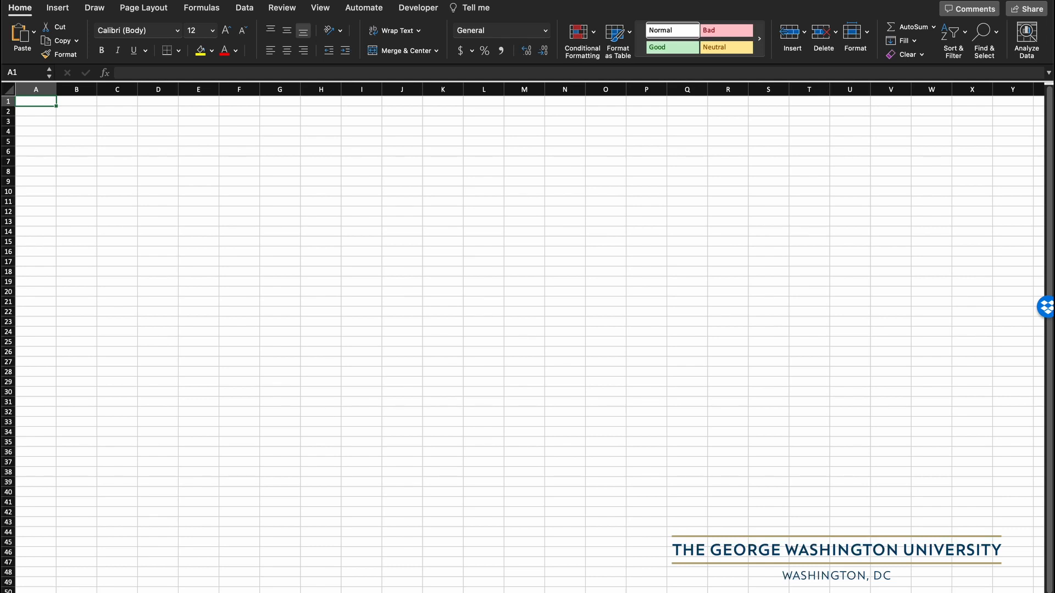
key(ctrl+super+v)
text(LVH)
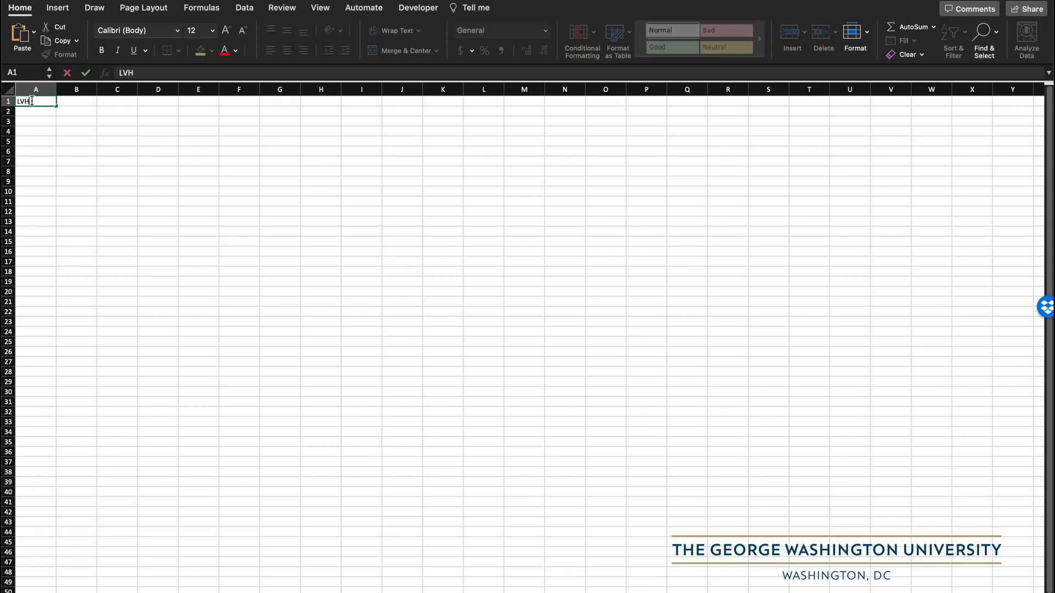
Paste the copied ages as Text with Paste Special from cell A2 down, and go to the end of the list
click(36, 112)
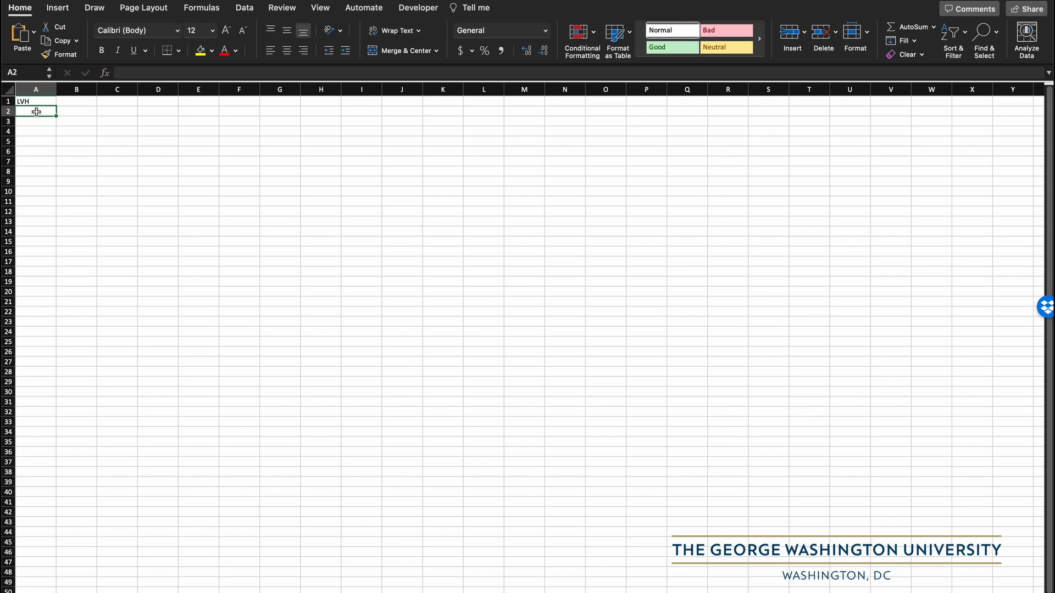
click(34, 34)
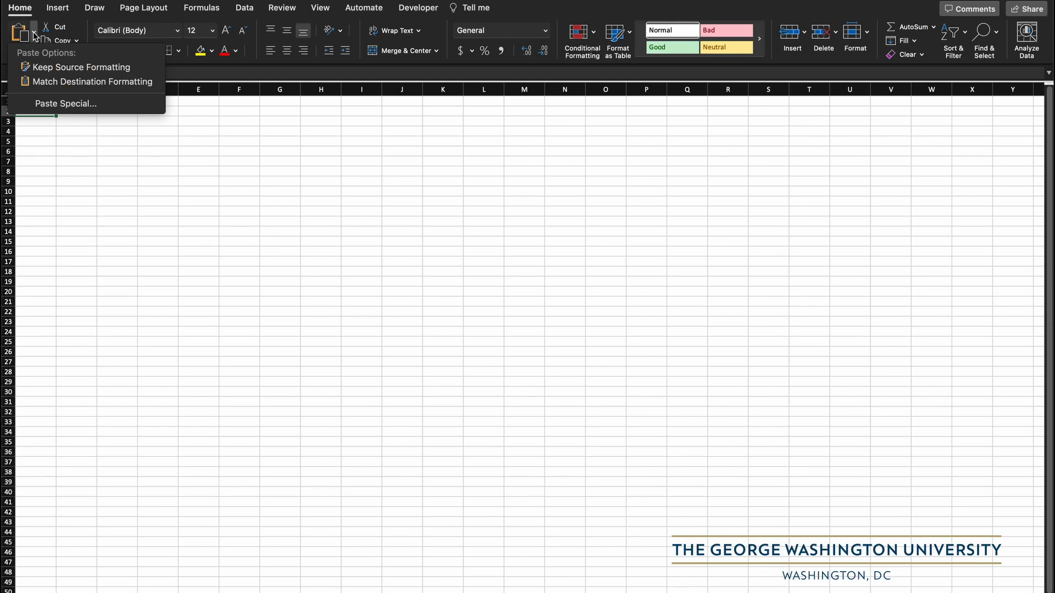
click(49, 104)
click(401, 220)
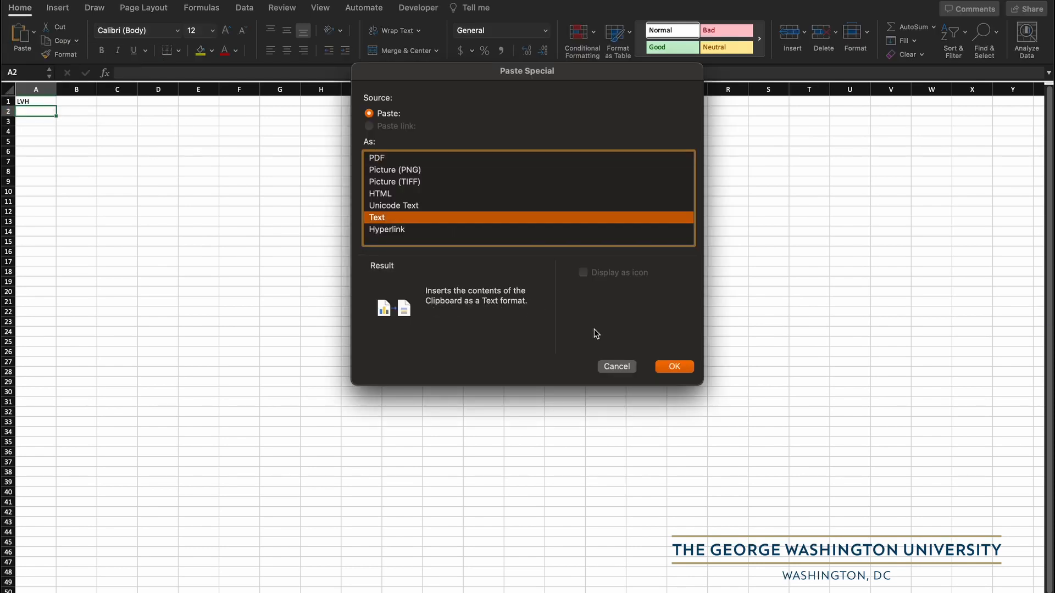
click(671, 369)
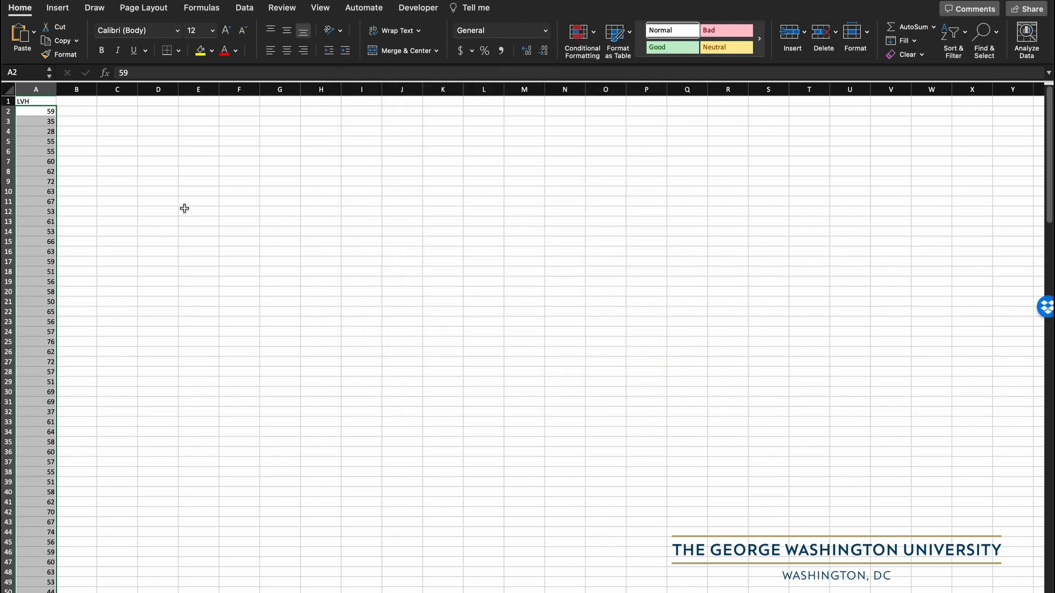
click(41, 180)
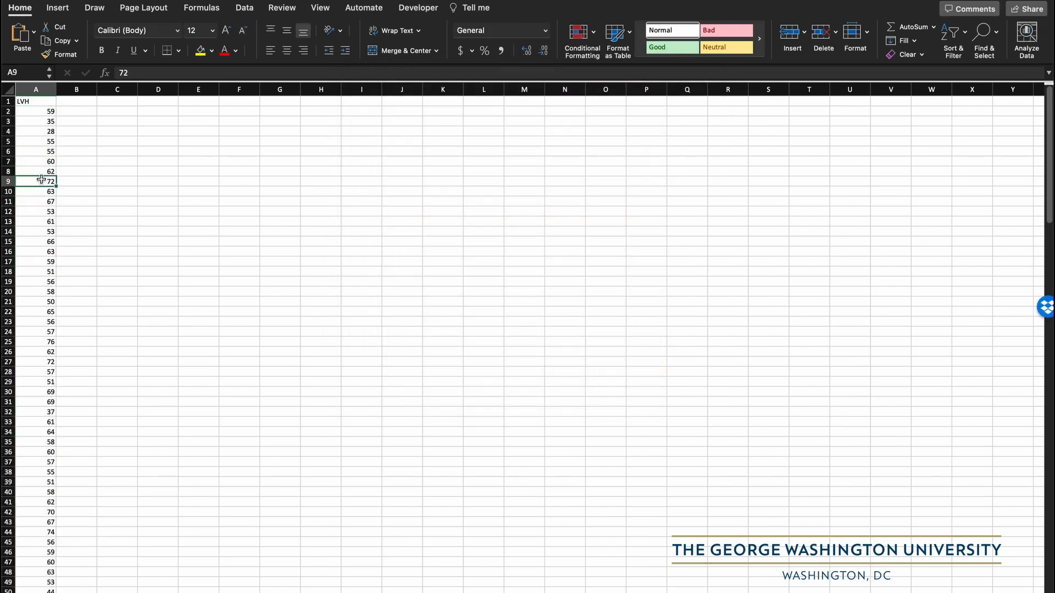
key(ctrl+Down)
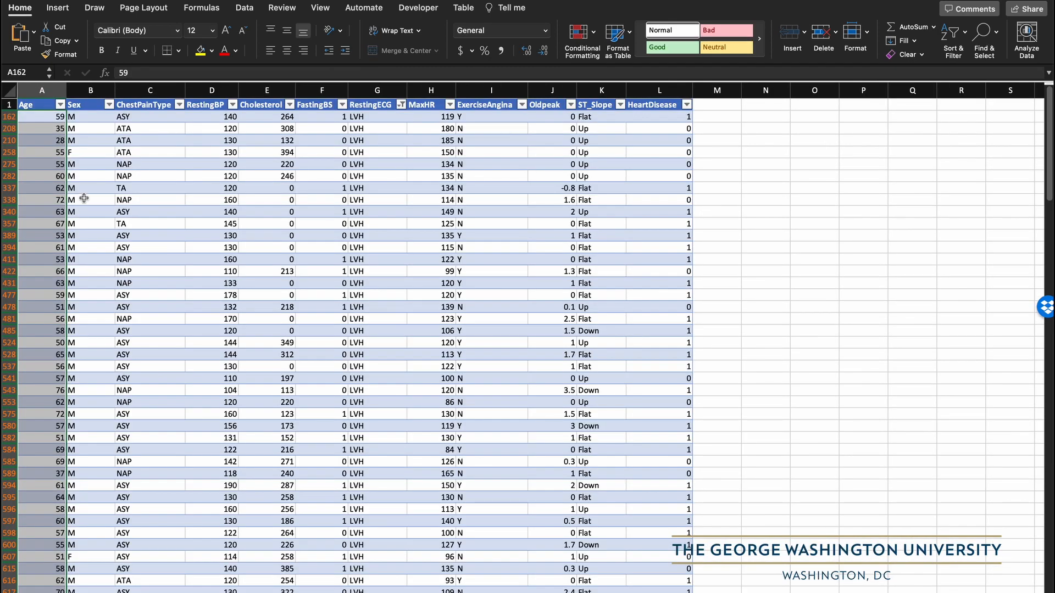
Change the RestingECG filter in the heart disease table to show only the Normal rows
click(401, 105)
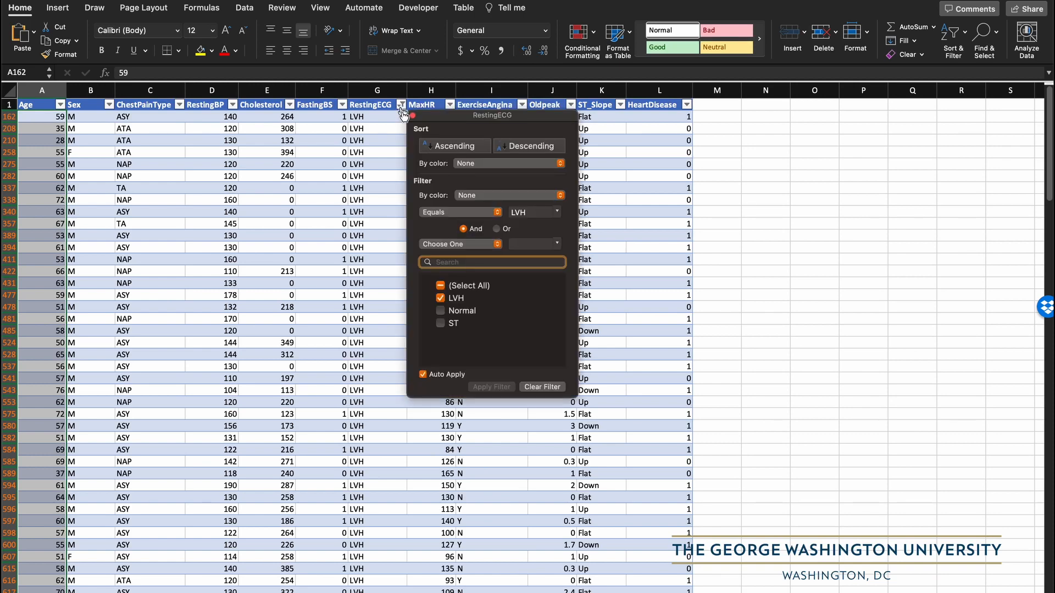
click(441, 311)
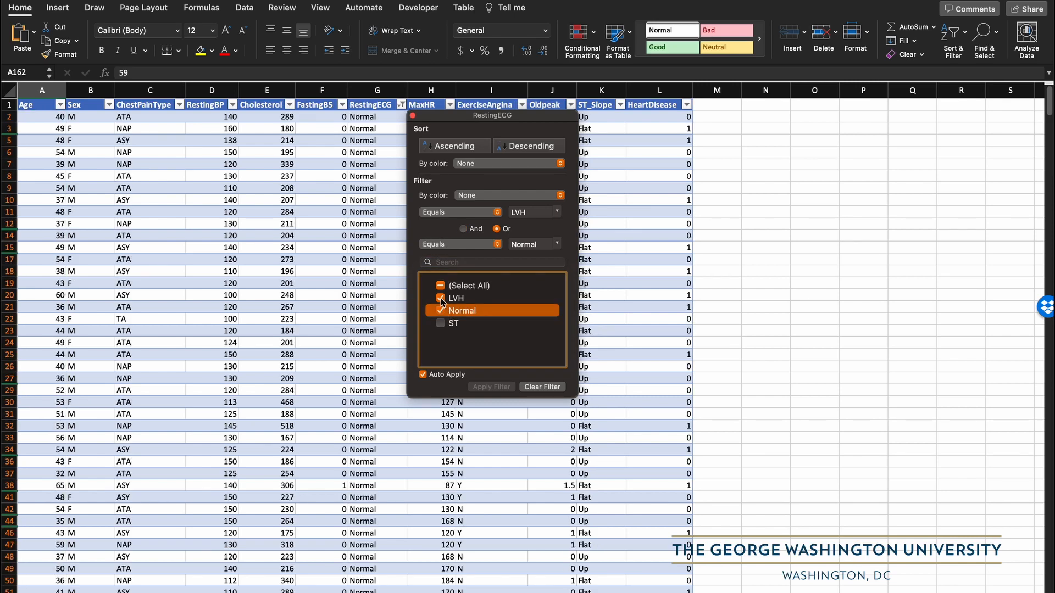
click(440, 299)
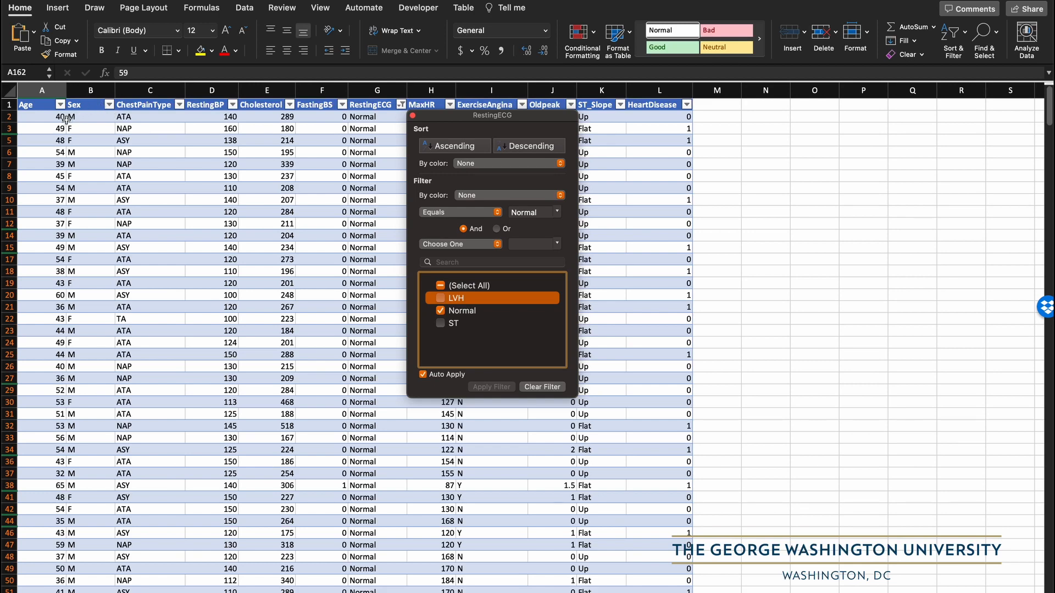
click(39, 117)
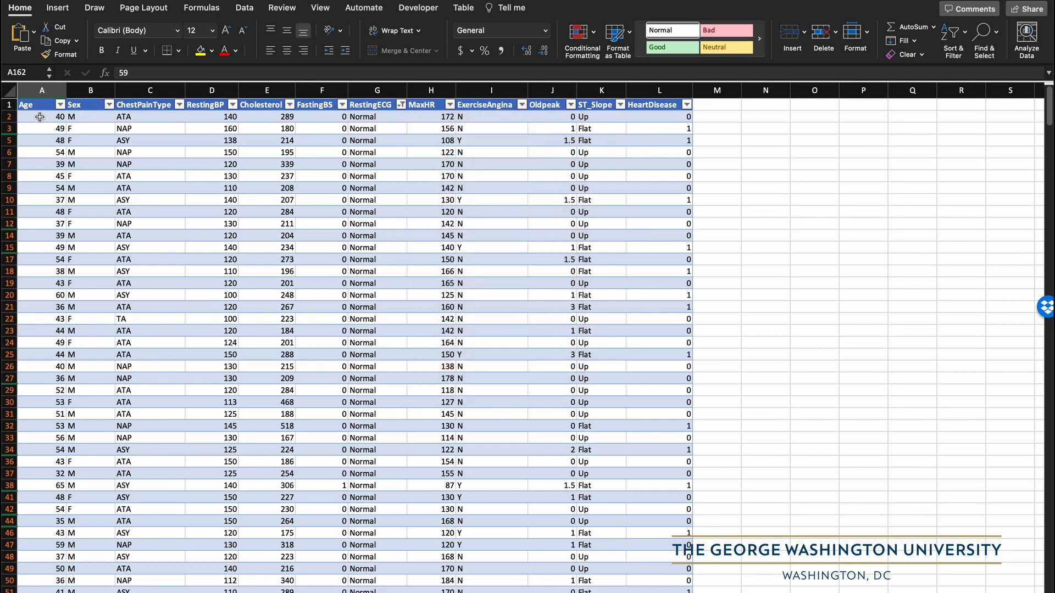
Copy all the Age values of the filtered Normal rows, starting from cell A2
click(35, 116)
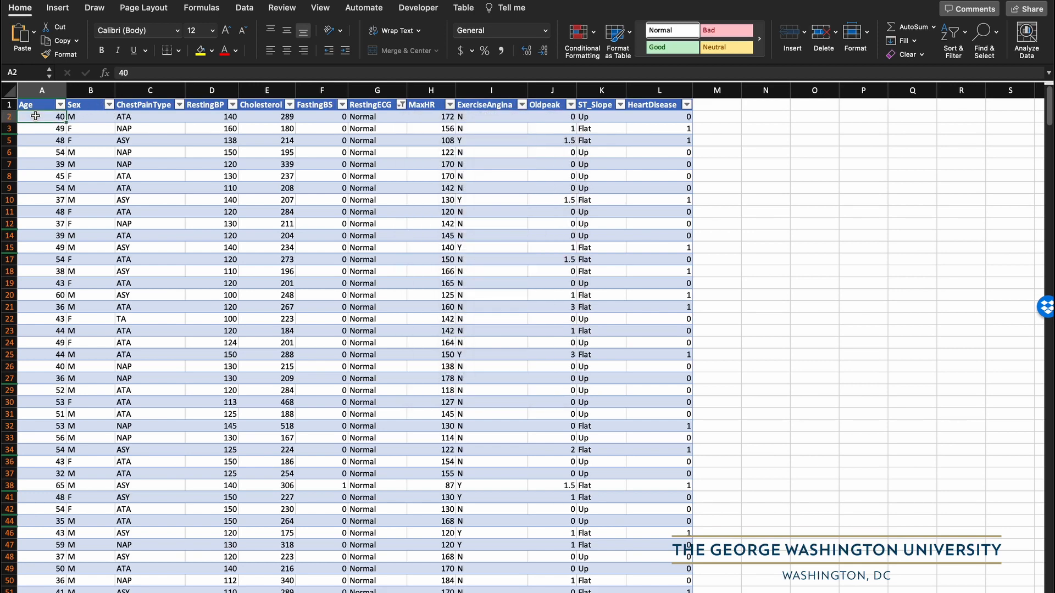
key(ctrl+shift+Down)
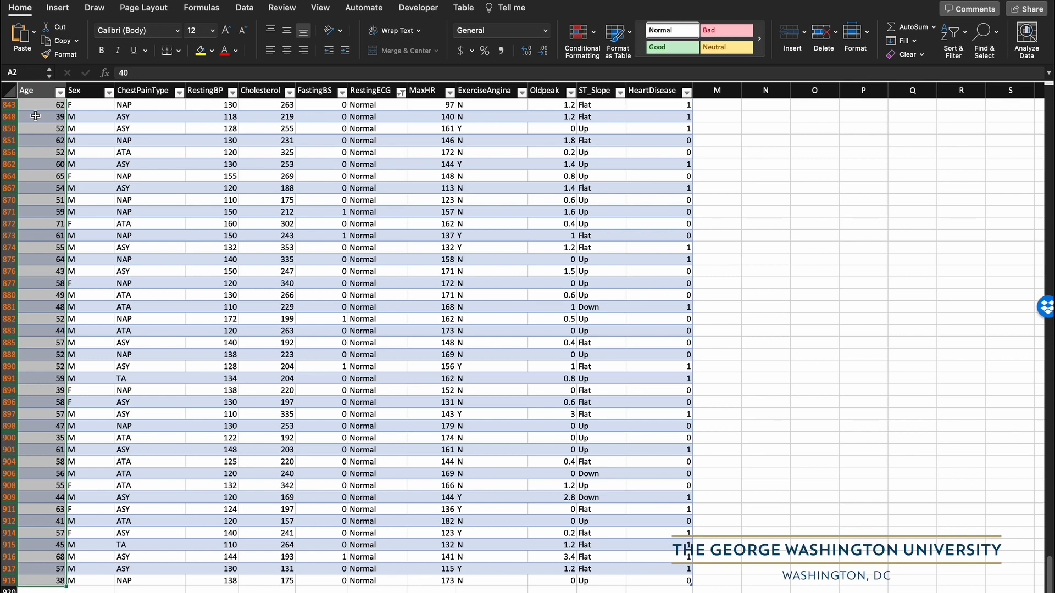
key(ctrl+c)
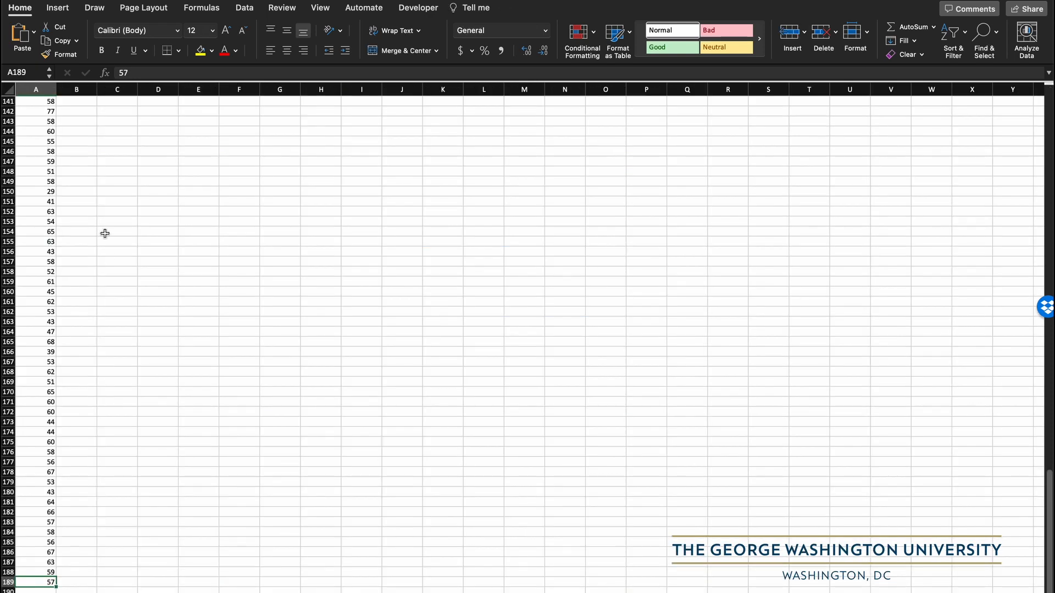
Enter the header Normal in cell B1 of the new workbook, beside the LVH column
scroll(105, 231, up, 20)
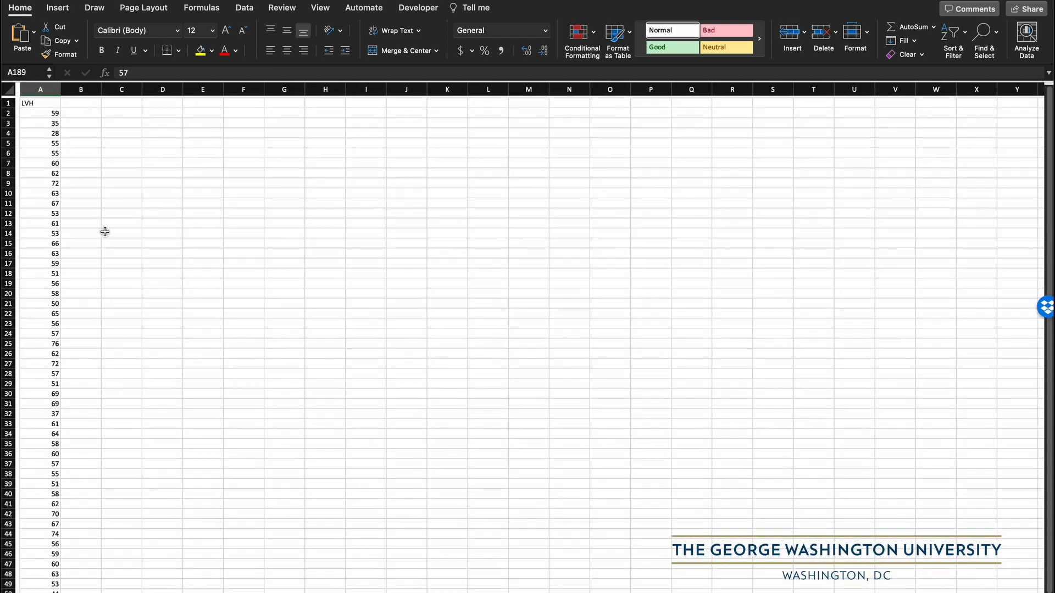
click(77, 102)
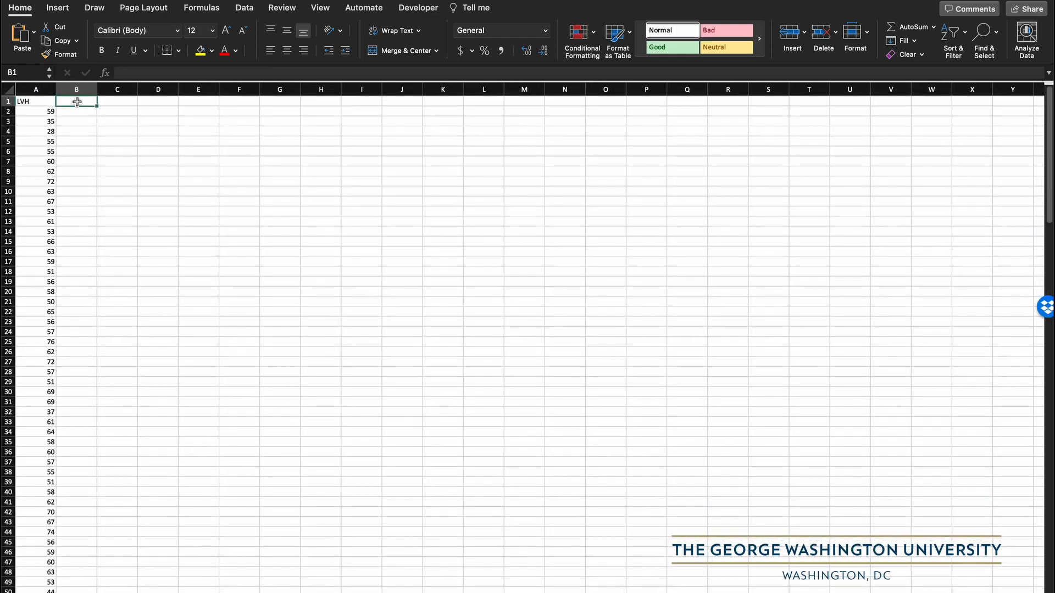
text(Normal)
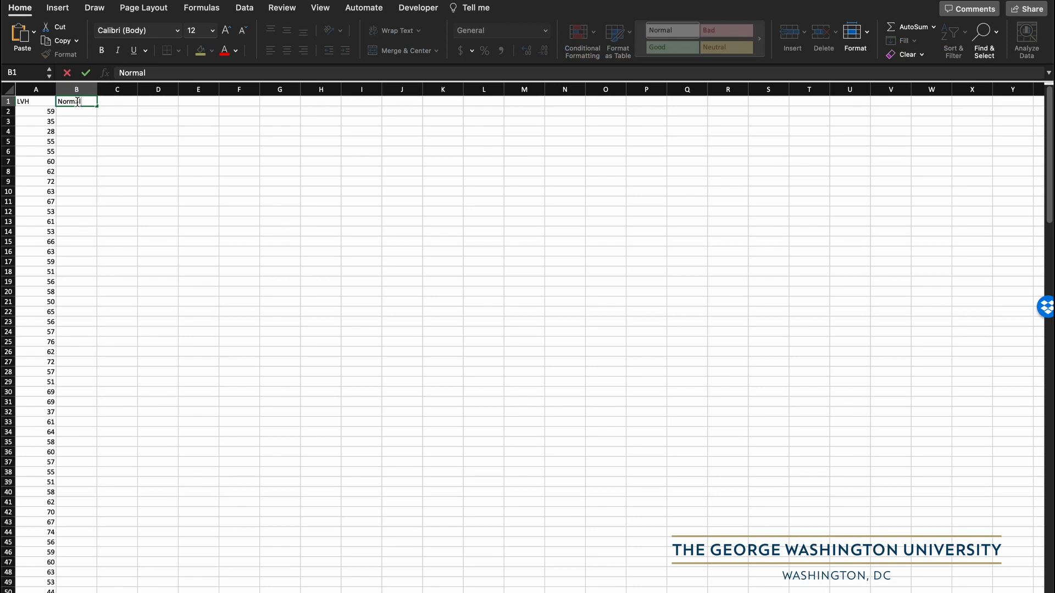
Paste the copied ages from cell B2 down, undo the formatted paste, and paste them as Text with Paste Special instead
click(87, 113)
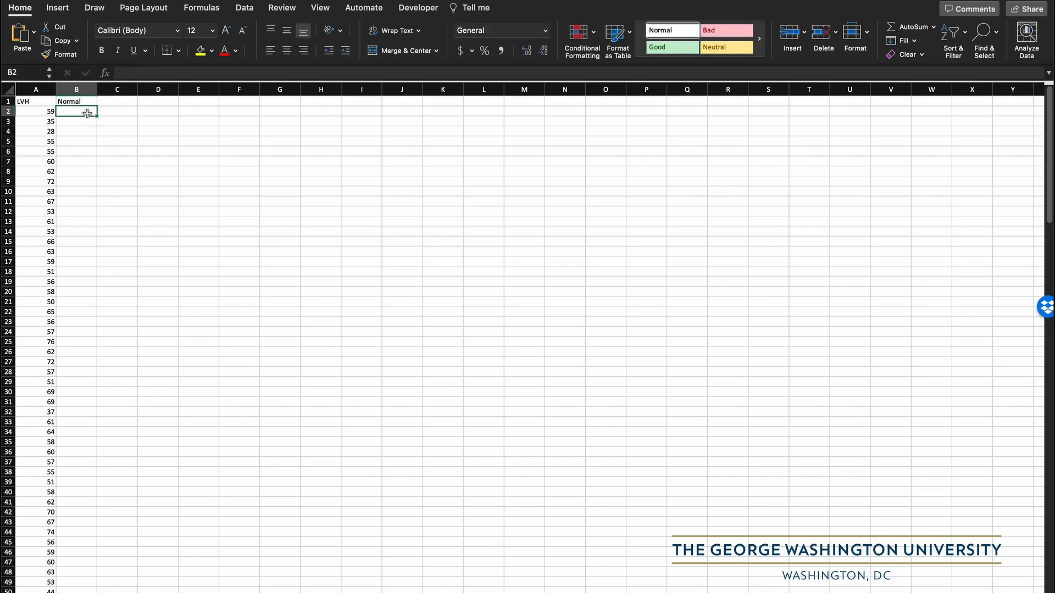
key(super+v)
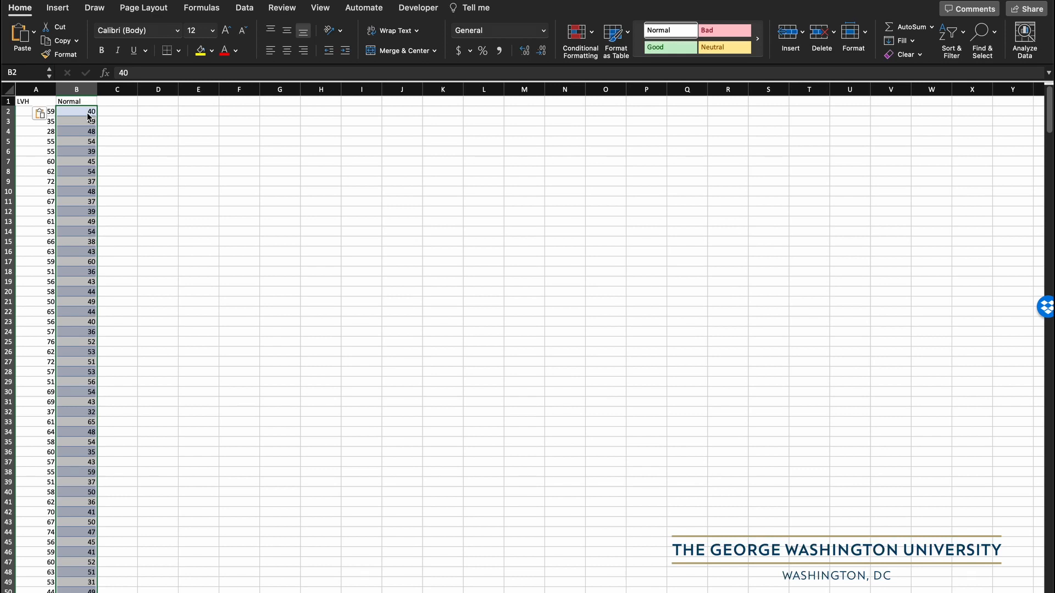
key(super+z)
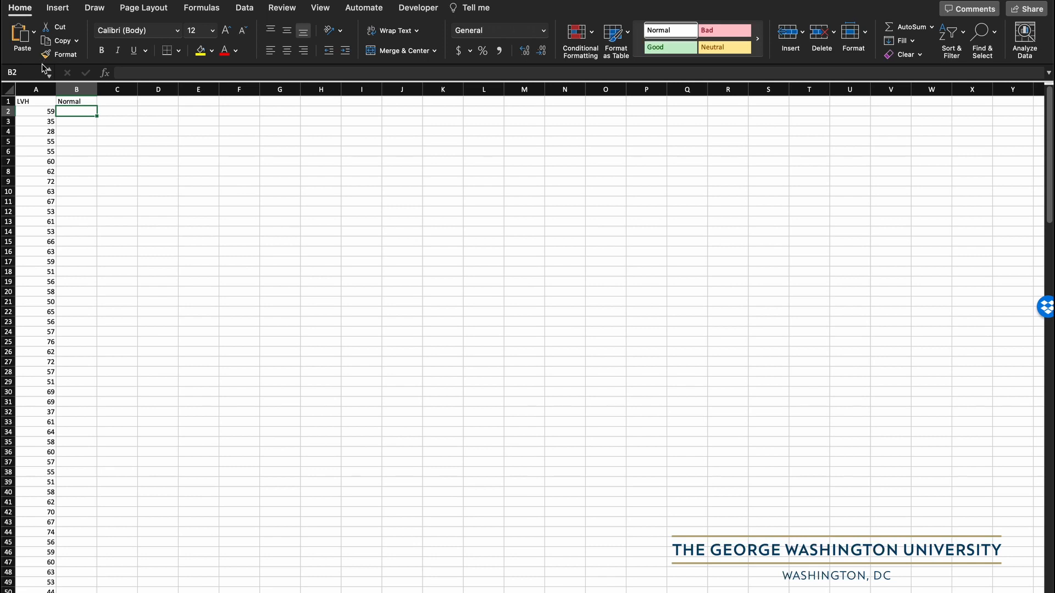
click(34, 33)
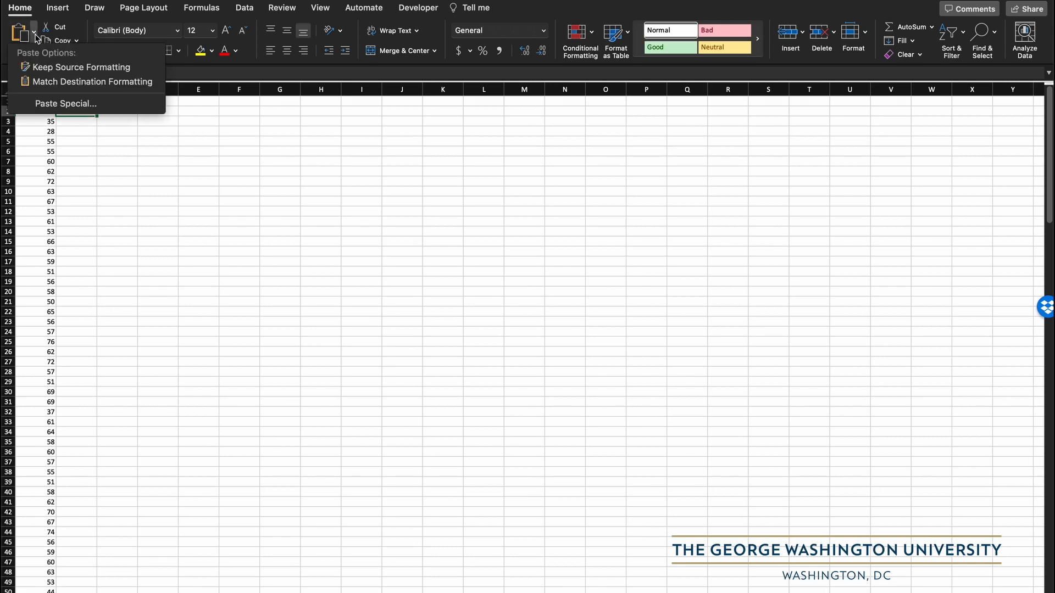
click(53, 104)
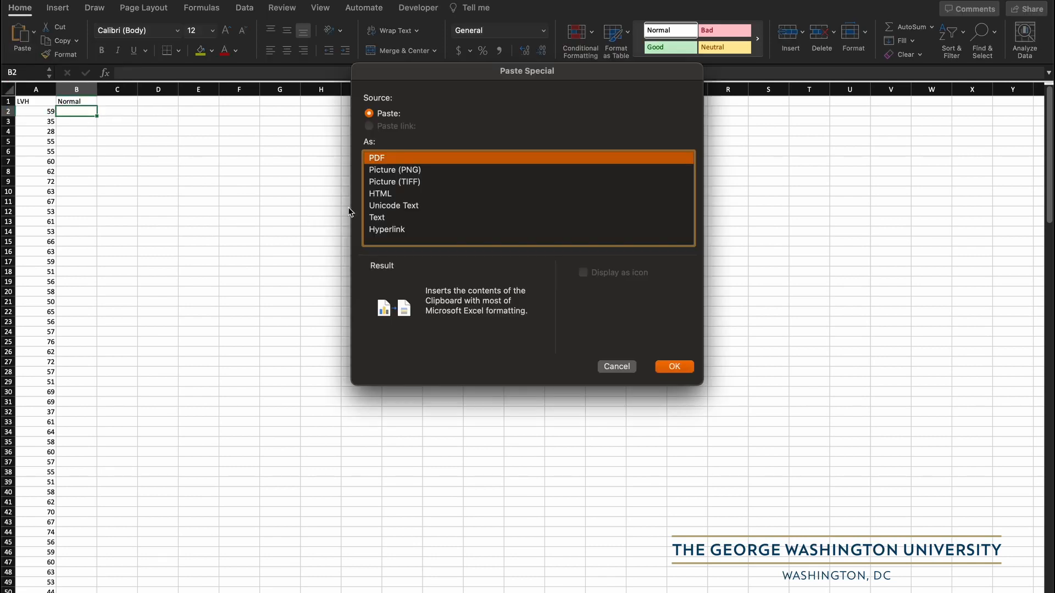
click(392, 217)
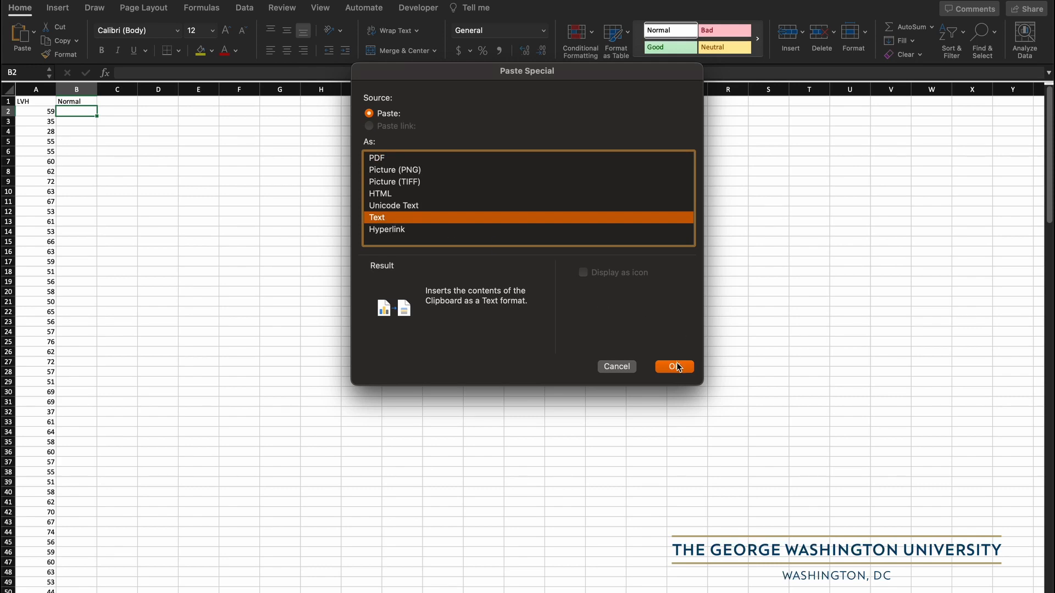
click(677, 366)
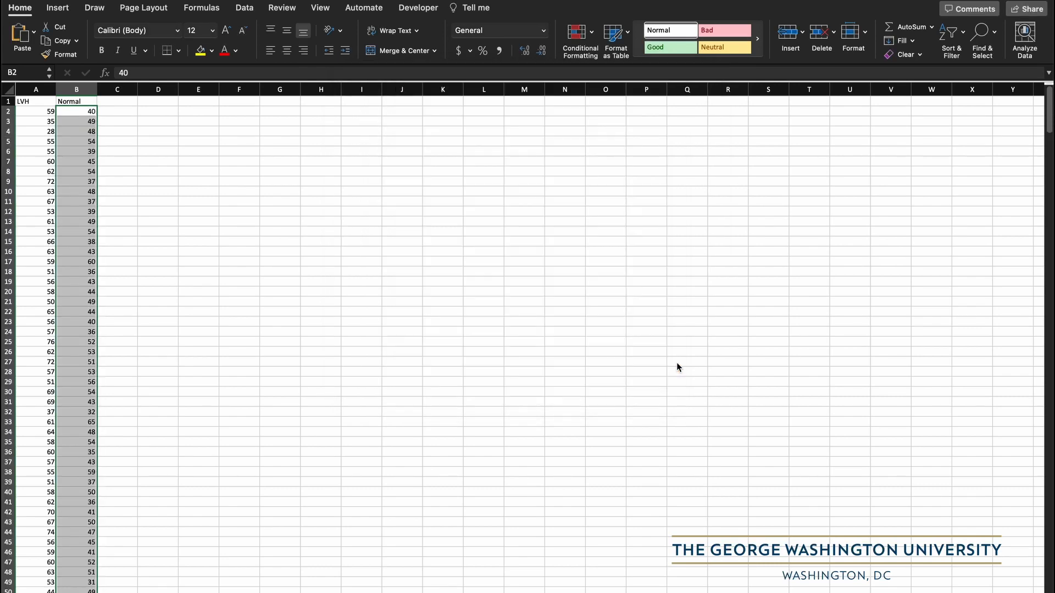
Check the pasted Normal ages in column B down to the last entry, and return to the header in B1
click(85, 280)
key(ctrl+Down)
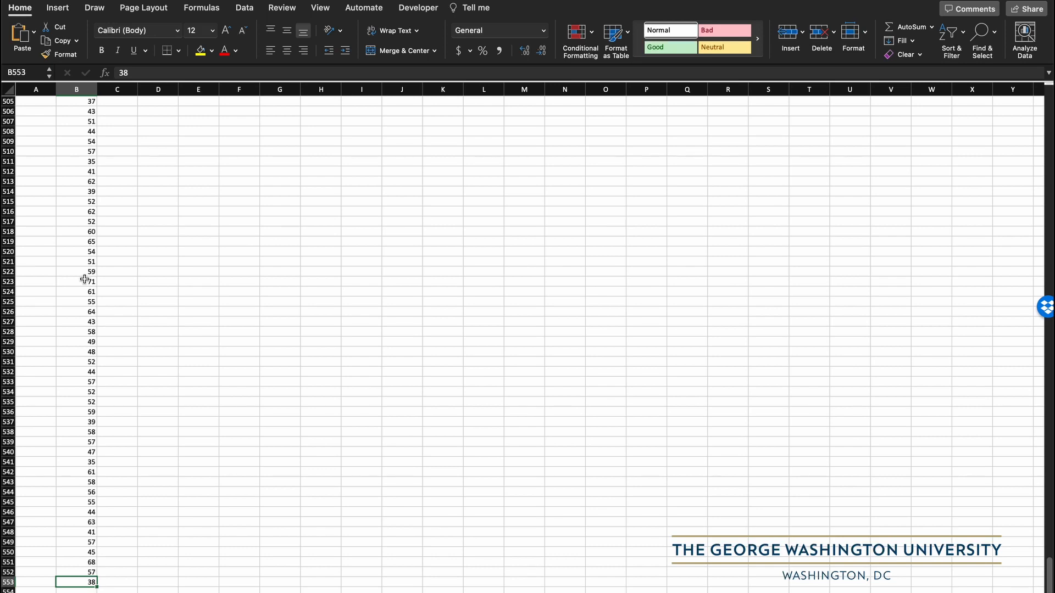
key(ctrl+Up)
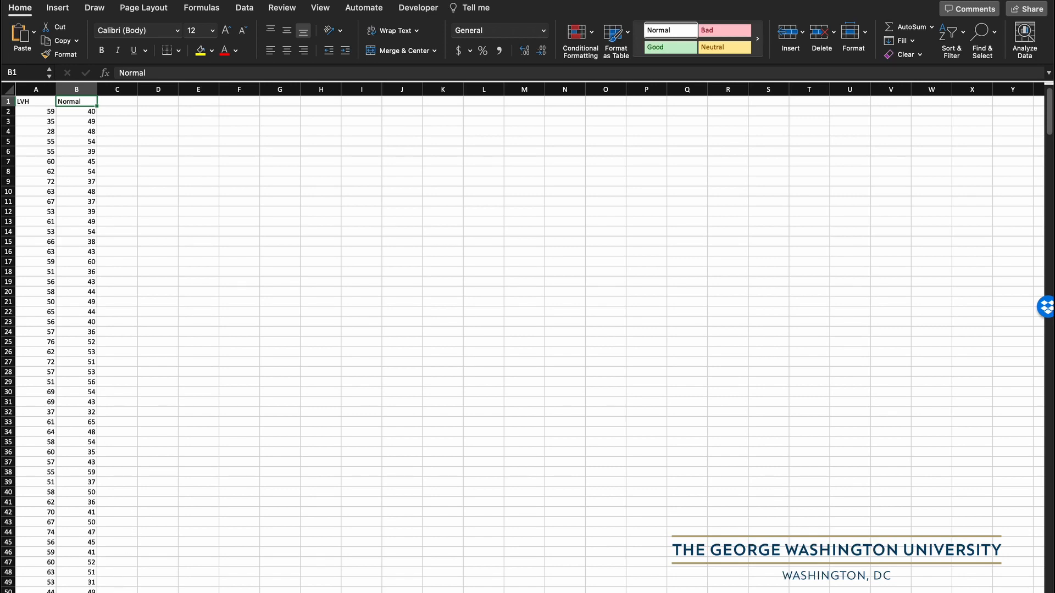
Switch to the heart disease table and change its RestingECG filter to show only the ST rows
key(ctrl+Page_Up)
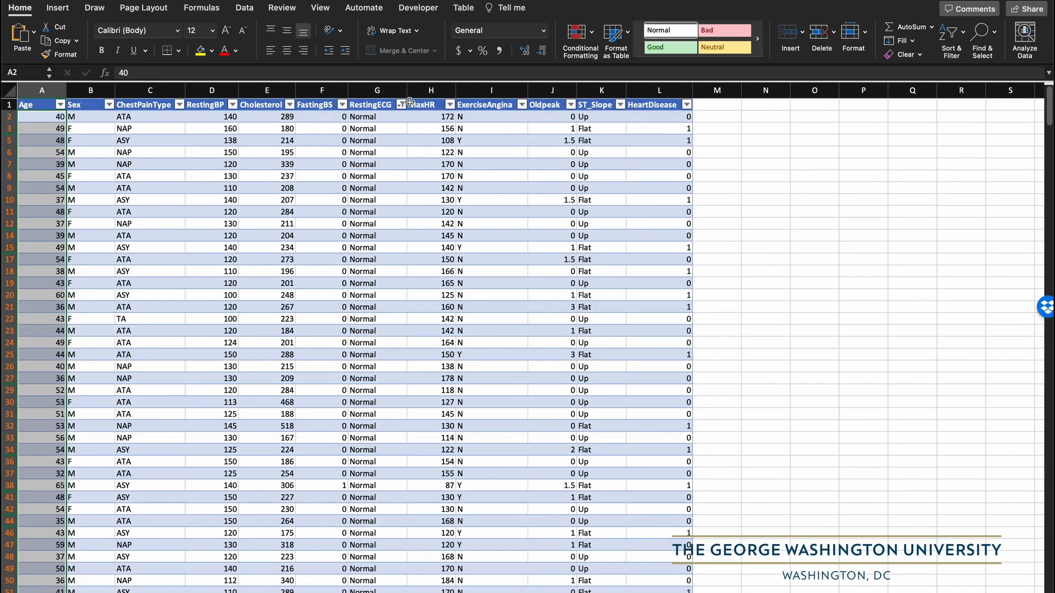
click(401, 105)
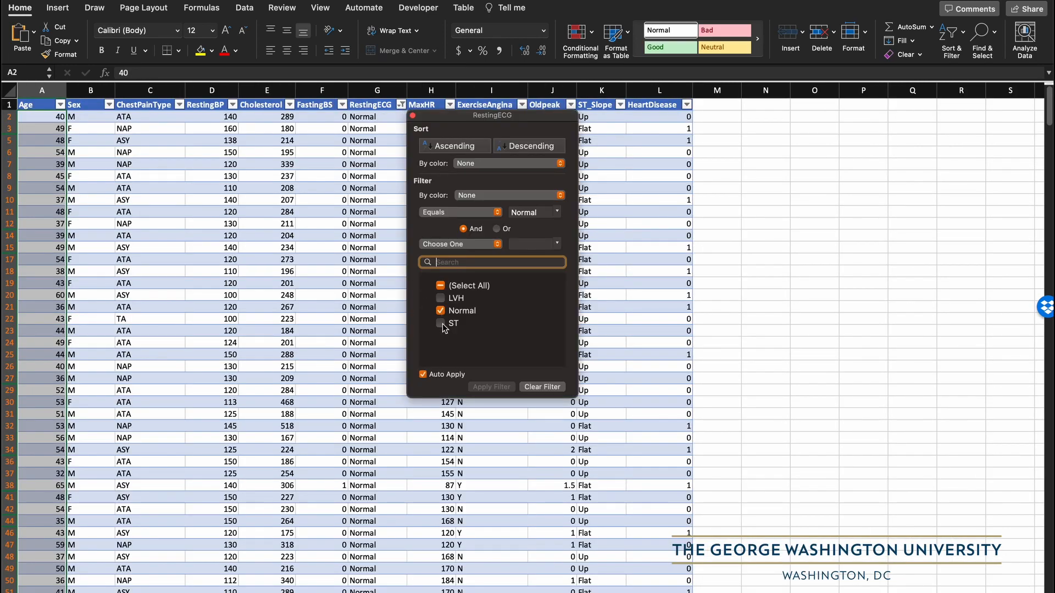
click(442, 323)
click(441, 310)
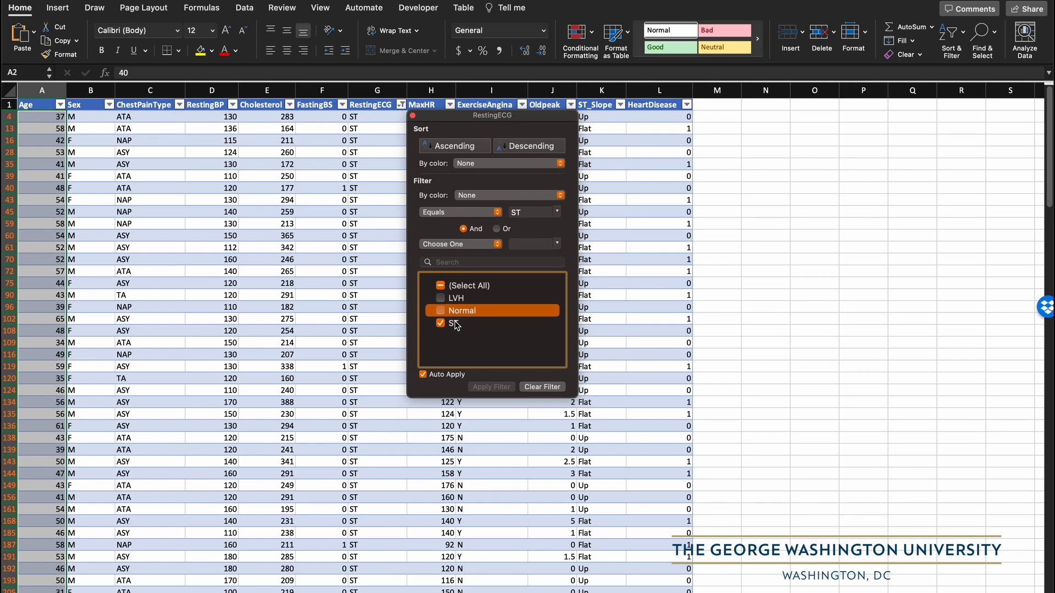
Copy all the Age values of the filtered ST rows, starting from cell A4
click(42, 120)
click(40, 119)
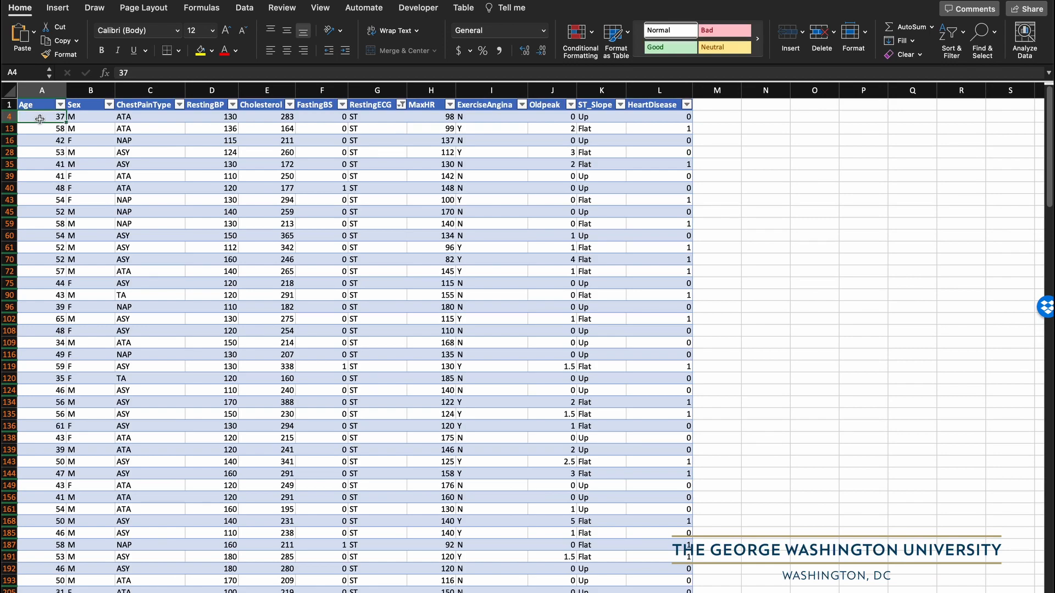
key(ctrl+shift+Down)
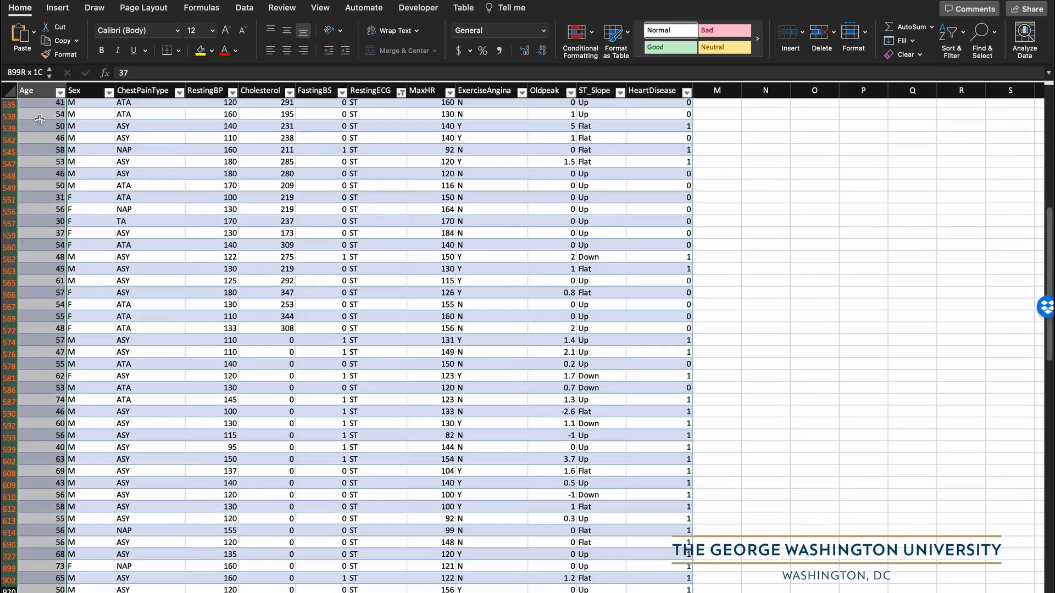
scroll(40, 119, up, 15)
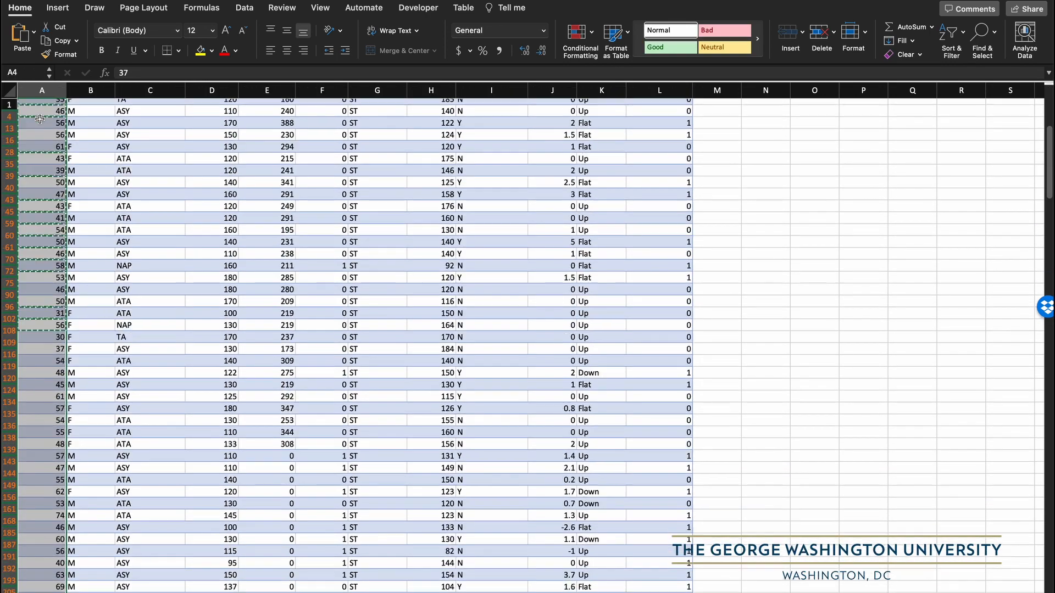
key(ctrl+c)
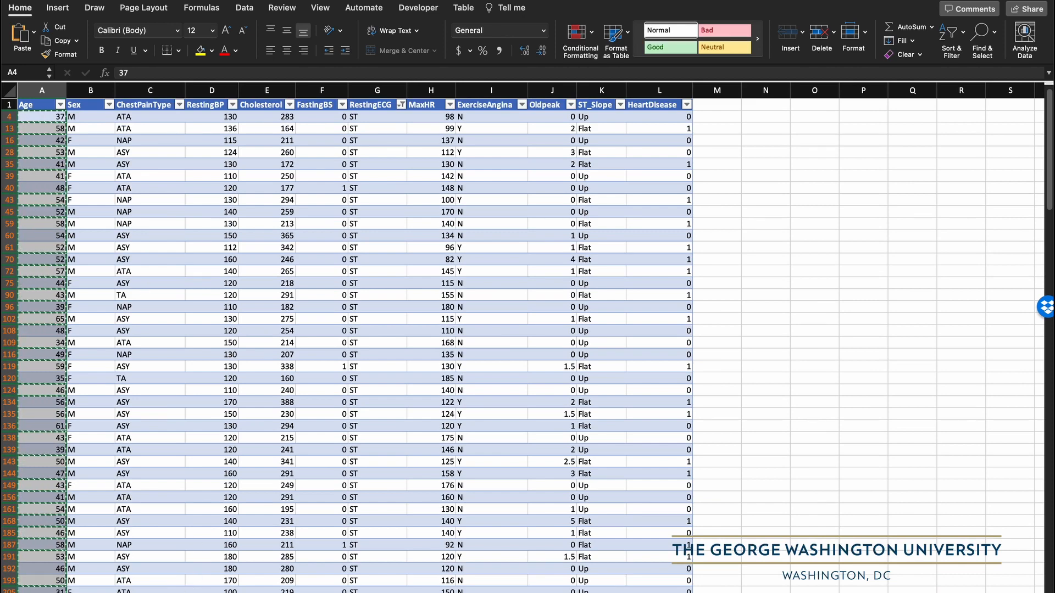
Enter the header ST in cell C1 of the new workbook, beside the Normal column
key(ctrl+Page_Down)
click(127, 101)
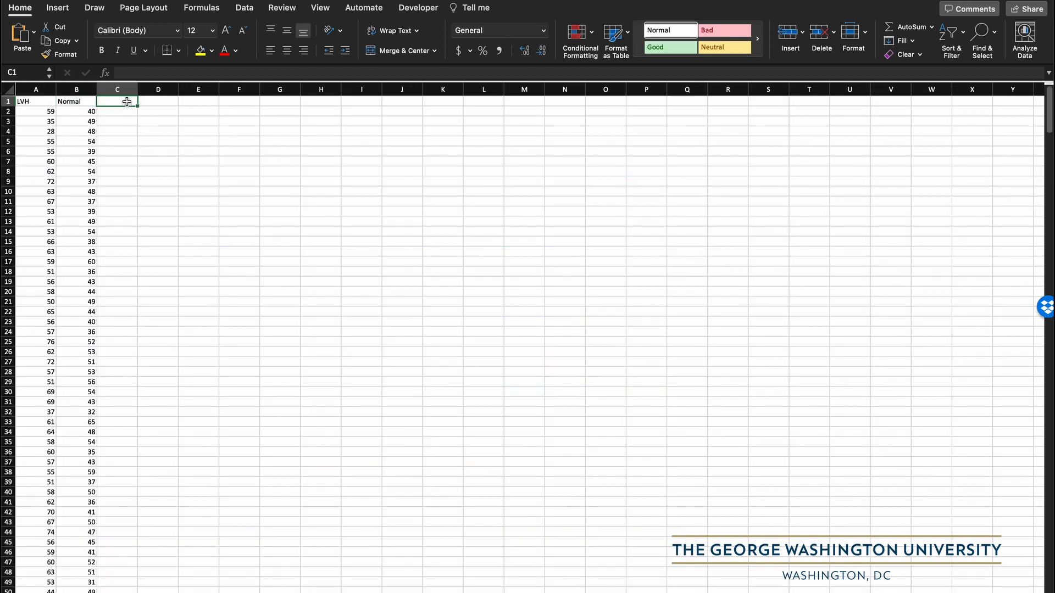
text(ST)
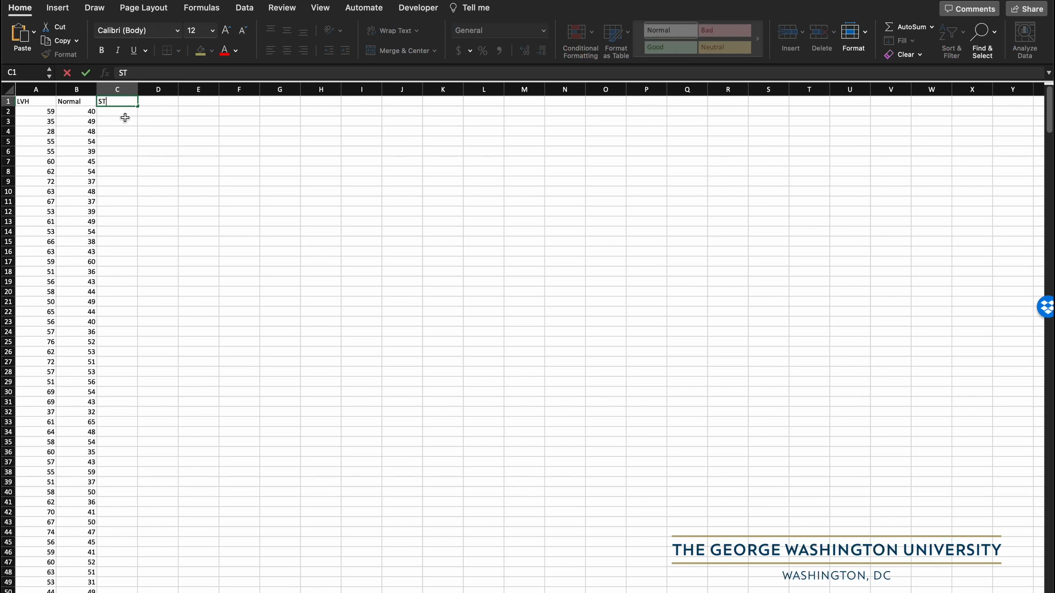
key(Return)
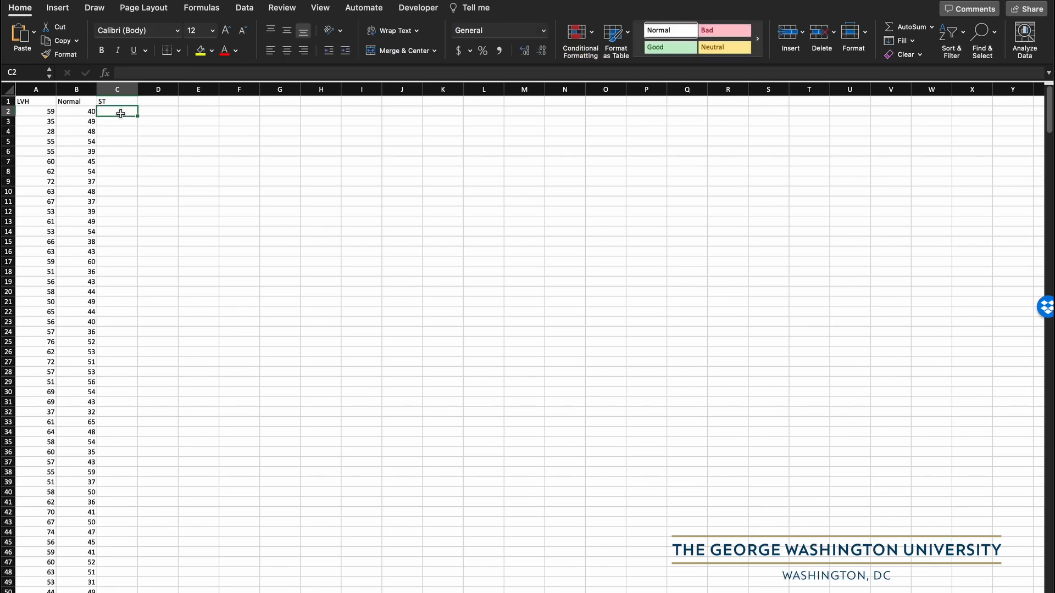
Paste the copied ST ages from cell C2 down as Text with Paste Special
click(34, 32)
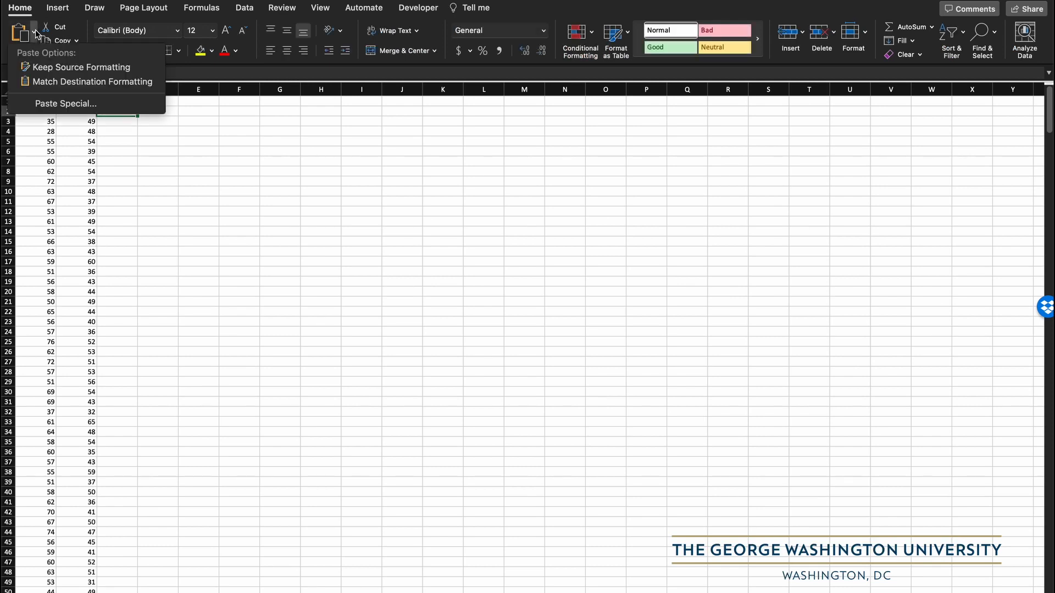
click(54, 102)
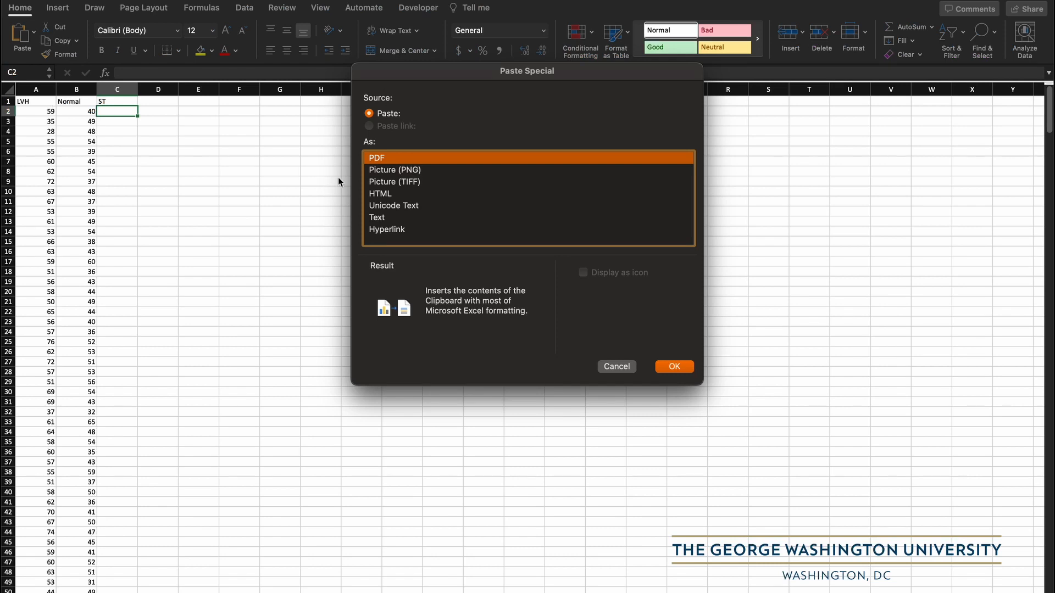
click(378, 218)
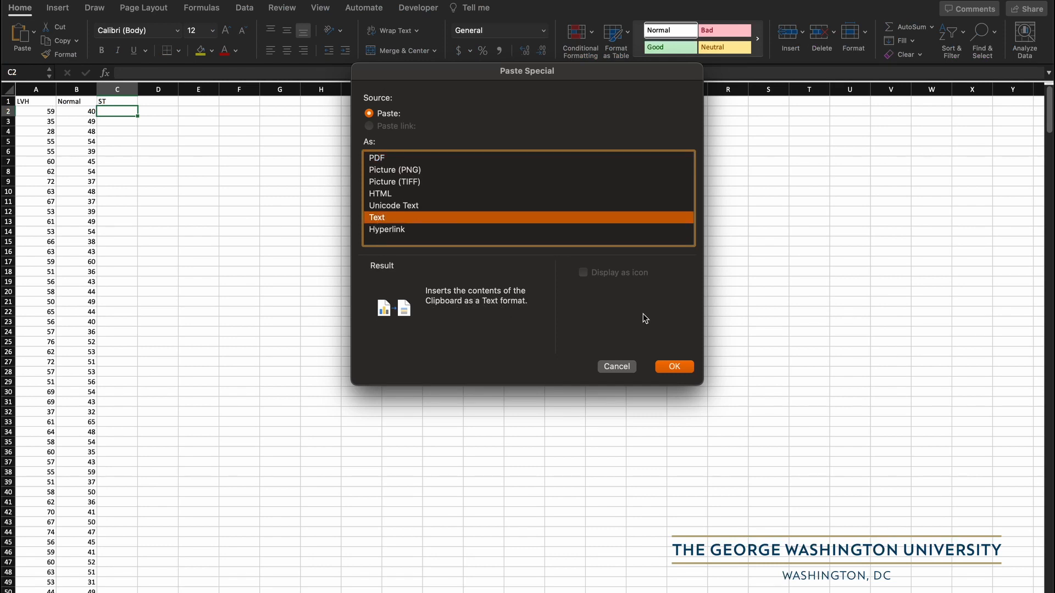
click(665, 368)
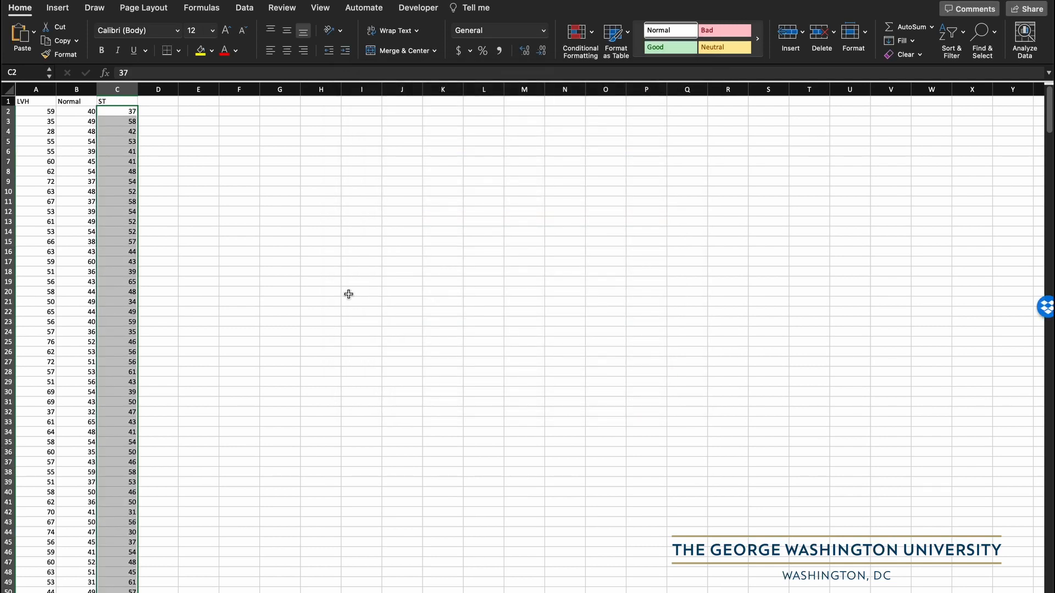
click(126, 212)
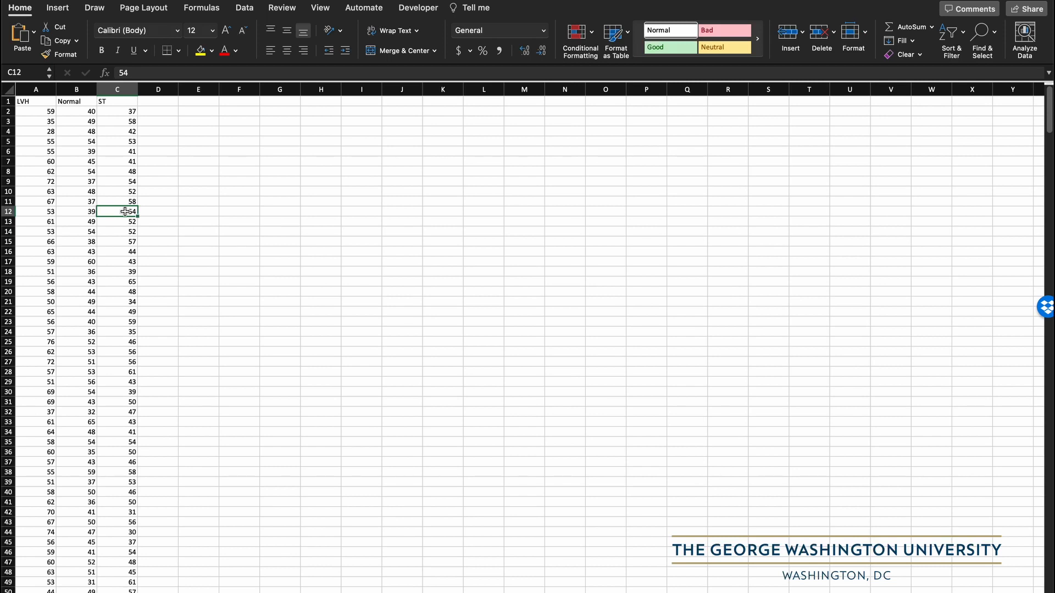
Clear the RestingECG filter in the heart disease table to show all its rows, and return to the new workbook
key(ctrl+Page_Up)
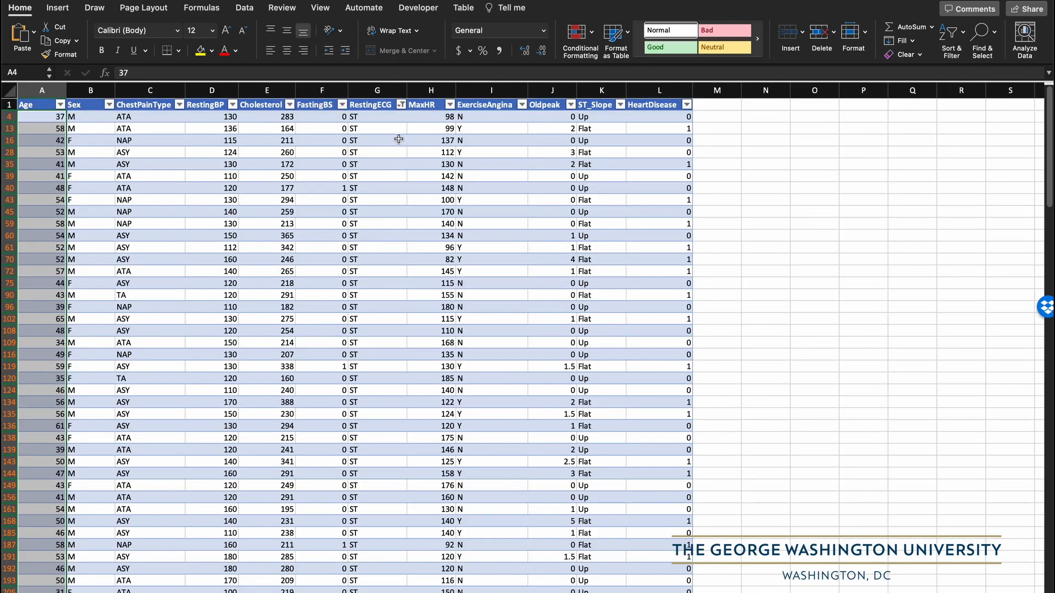
click(401, 104)
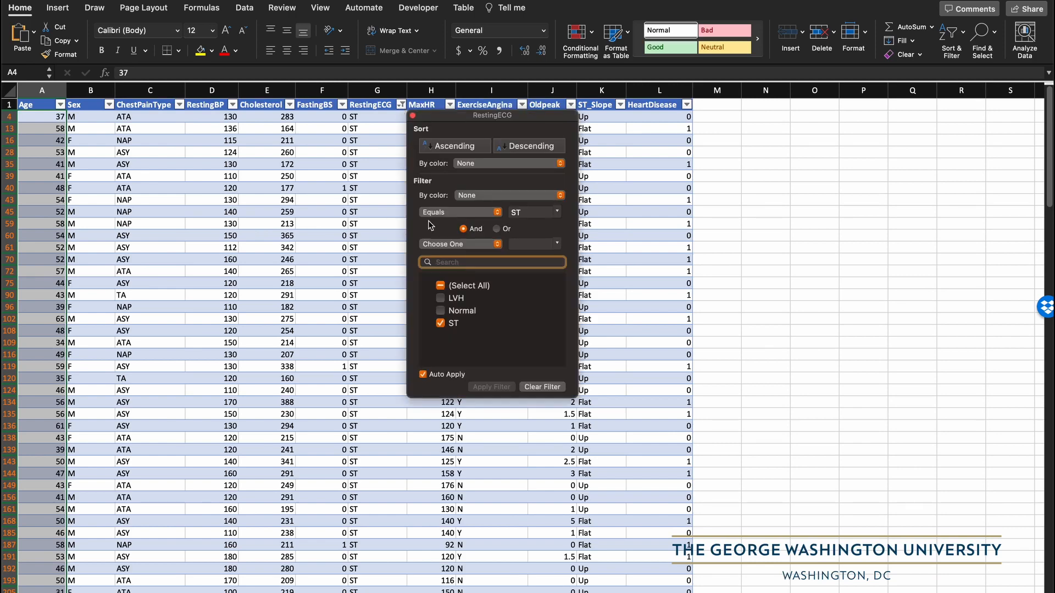
click(545, 387)
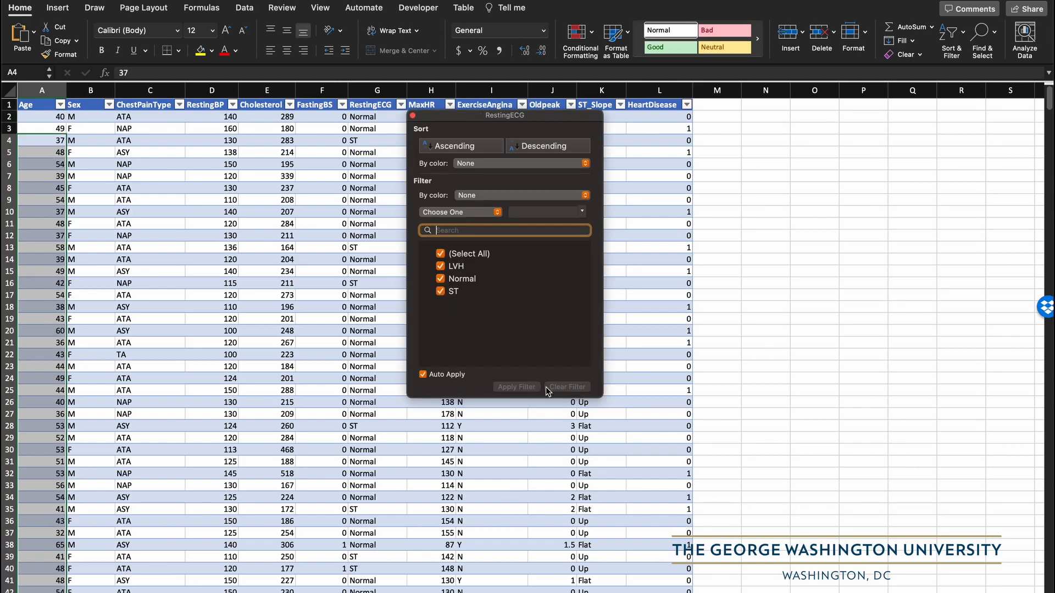
click(412, 115)
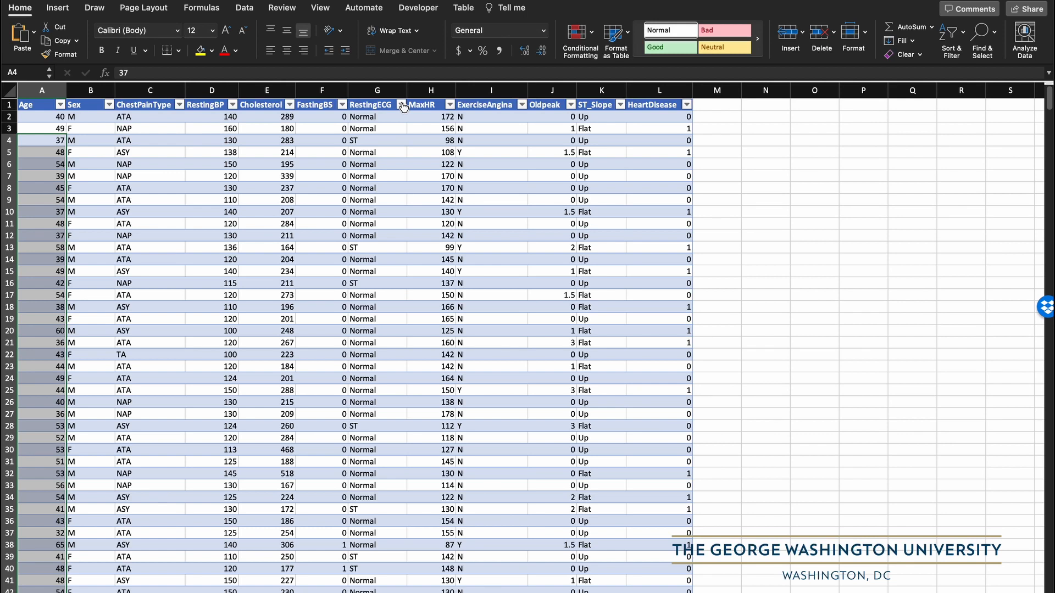
click(243, 236)
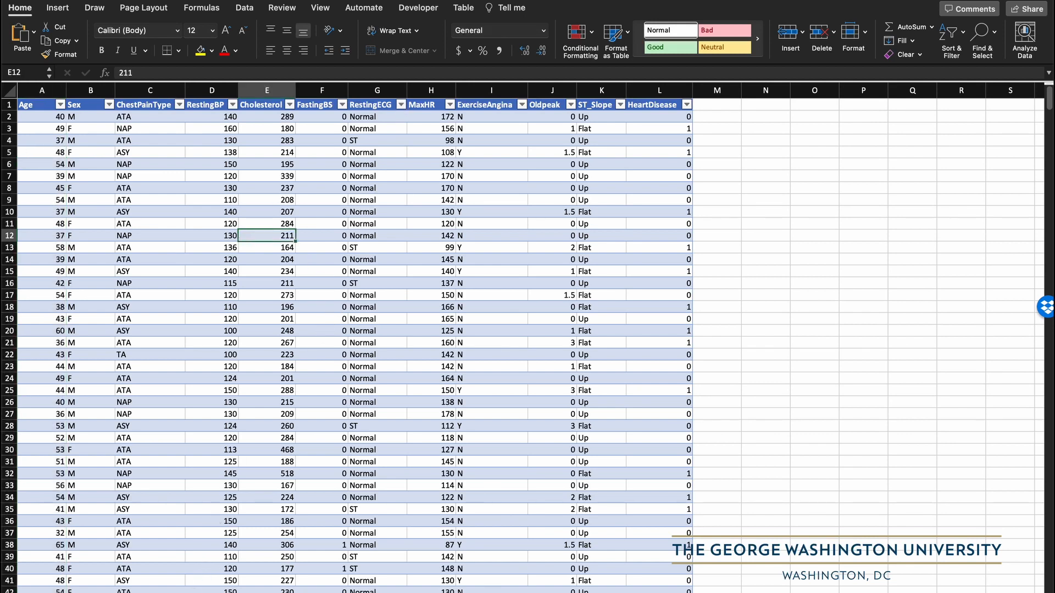
key(ctrl+Page_Down)
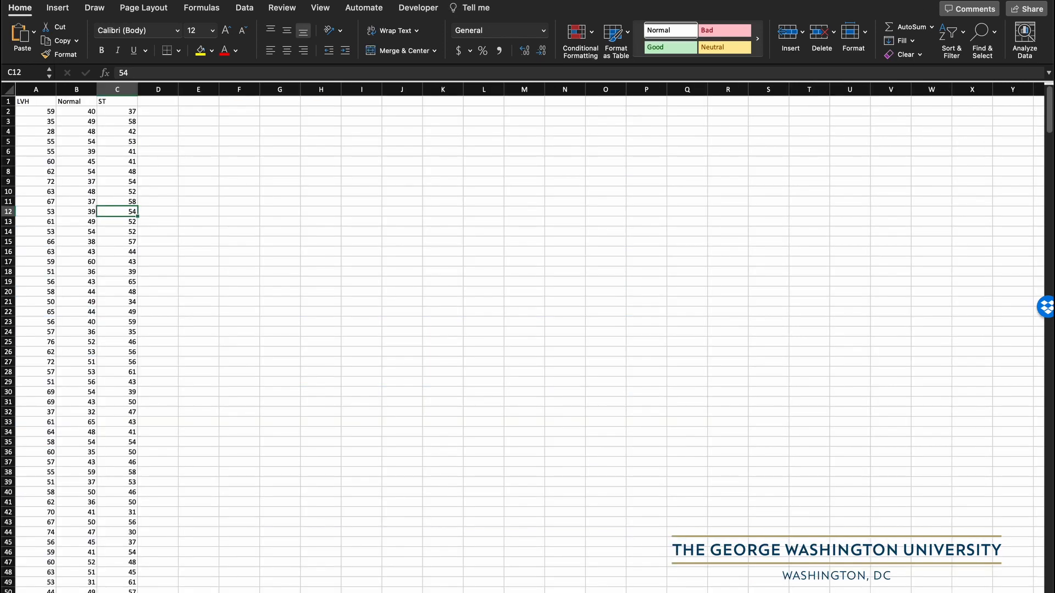